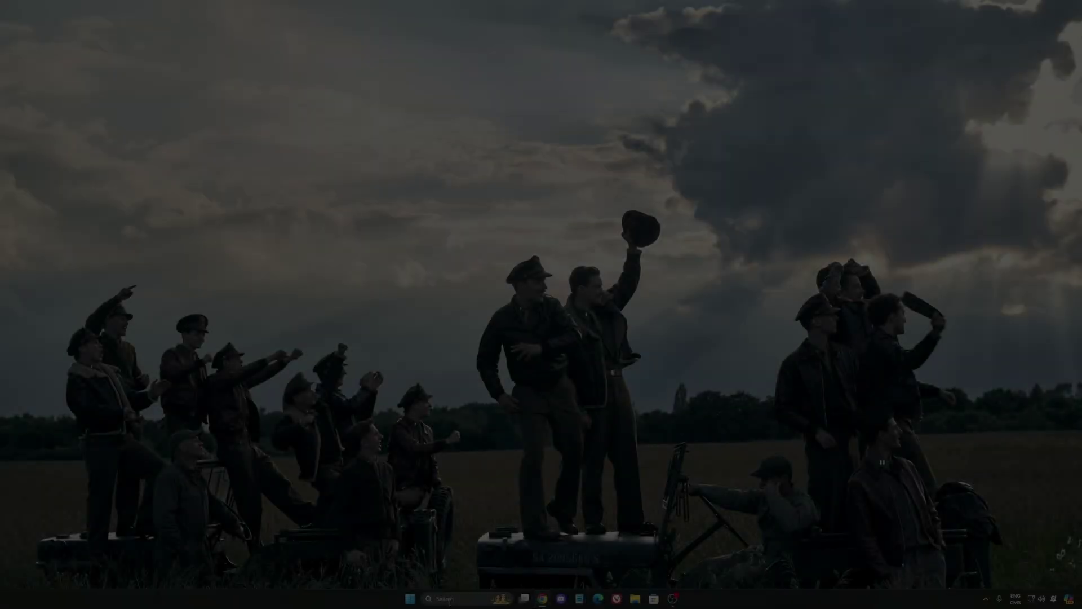
Search Windows for the Settings app and open it
left_click(450, 599)
type("seti")
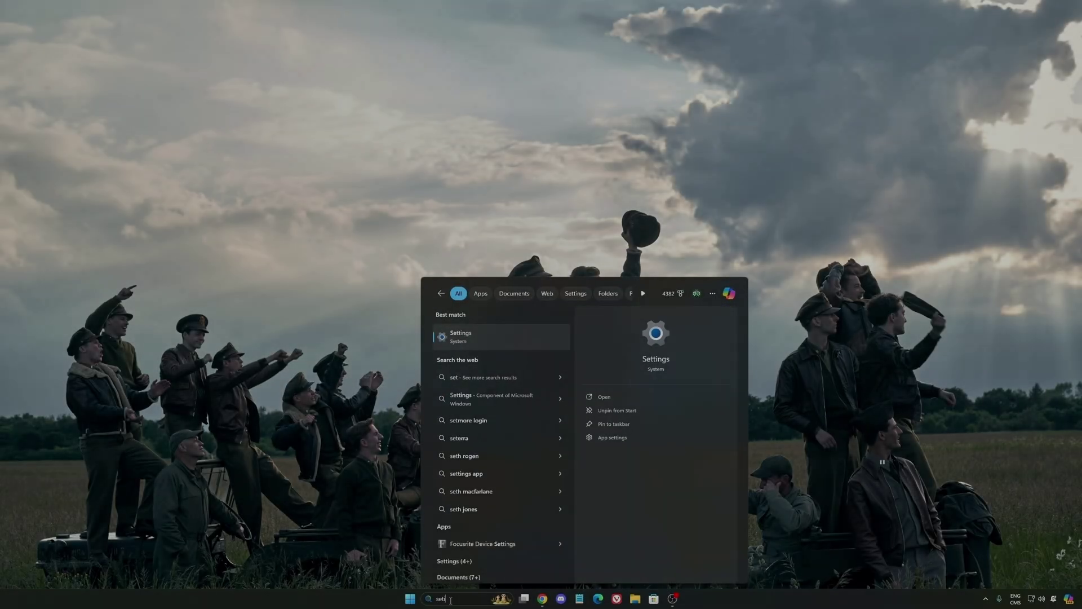
key("Return")
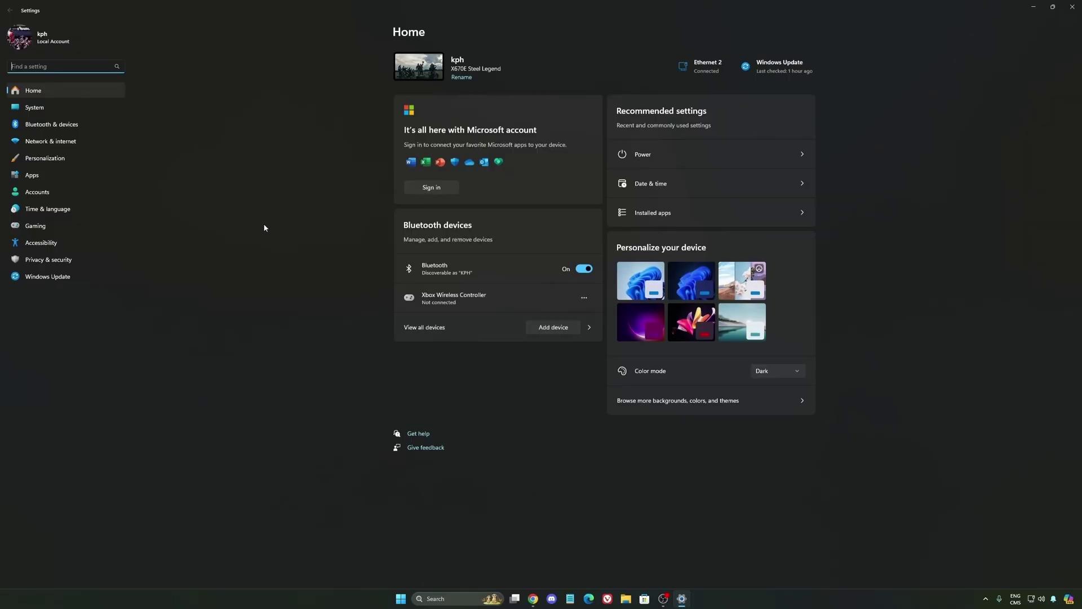
Review the Game Bar options under Gaming, followed by the default graphics settings for GPU scheduling, windowed games and Auto HDR
left_click(56, 224)
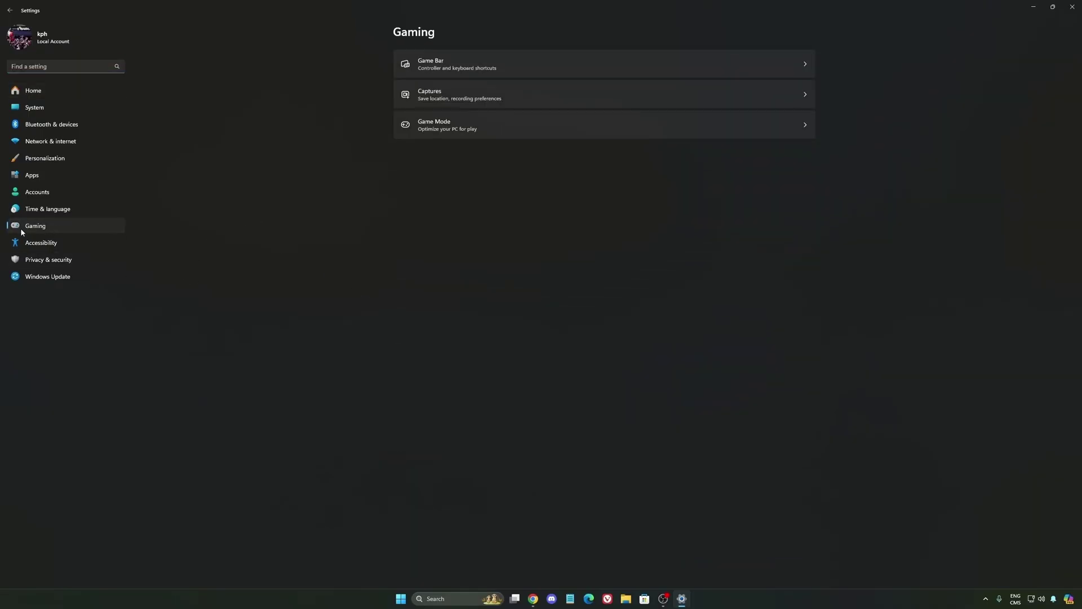
left_click(443, 61)
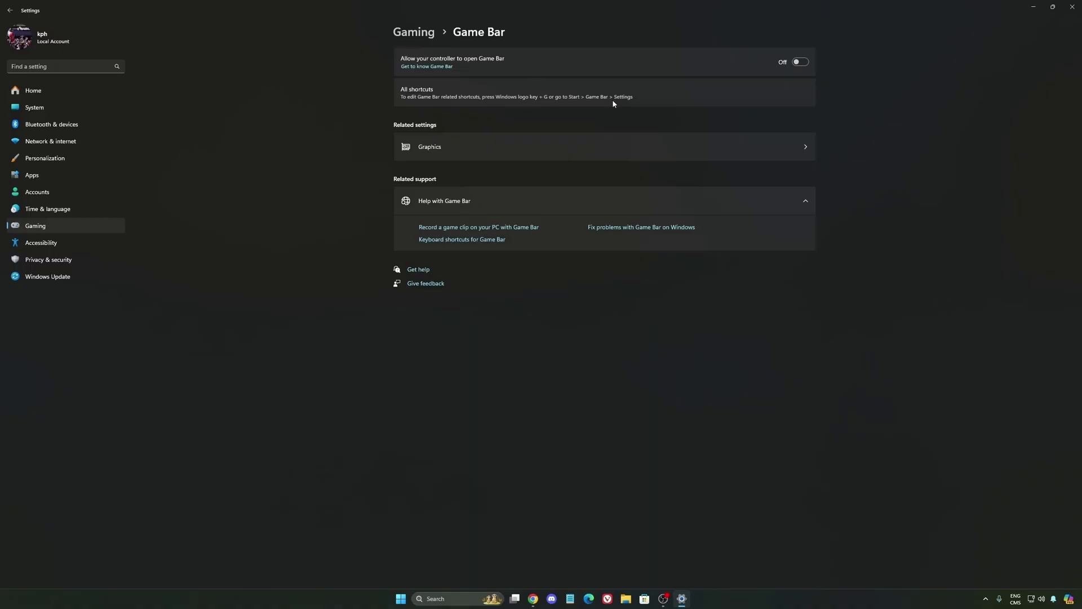
left_click(506, 150)
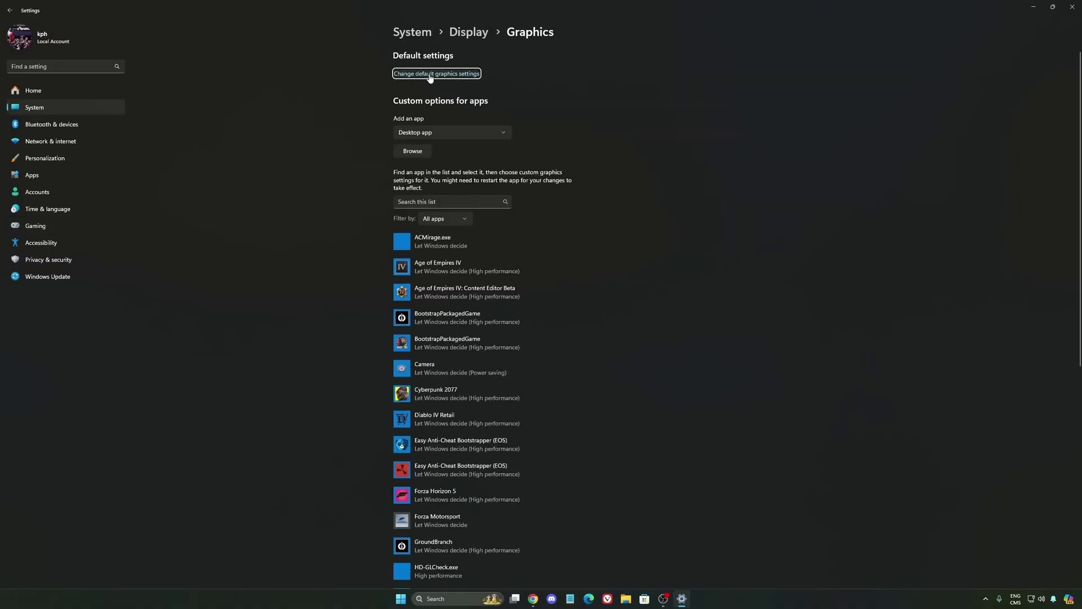
left_click(431, 75)
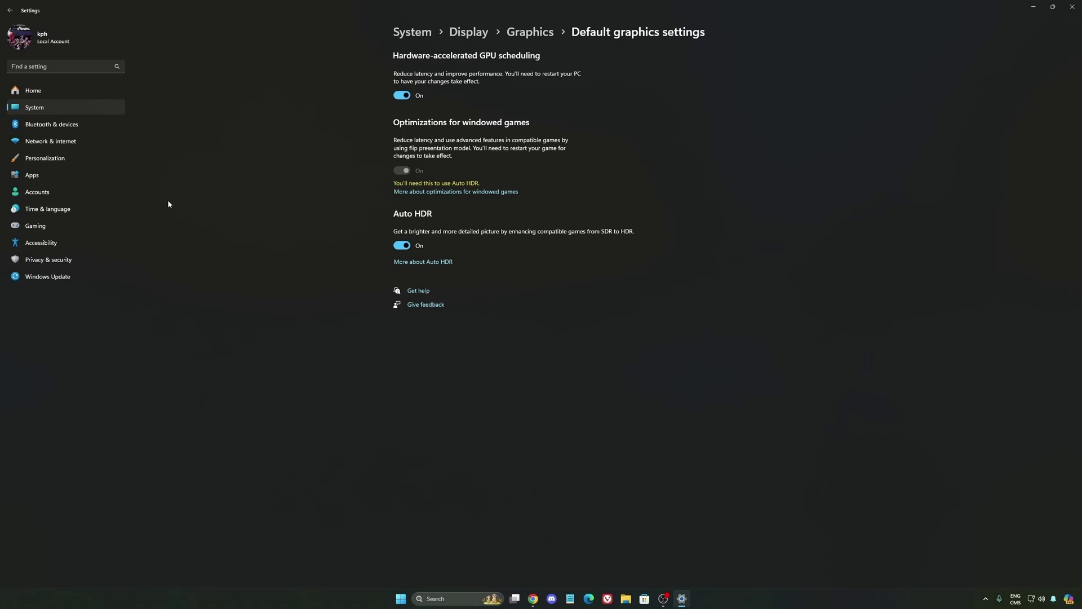
Review the Gaming recording preferences for captures and the Game Mode setting
left_click(56, 225)
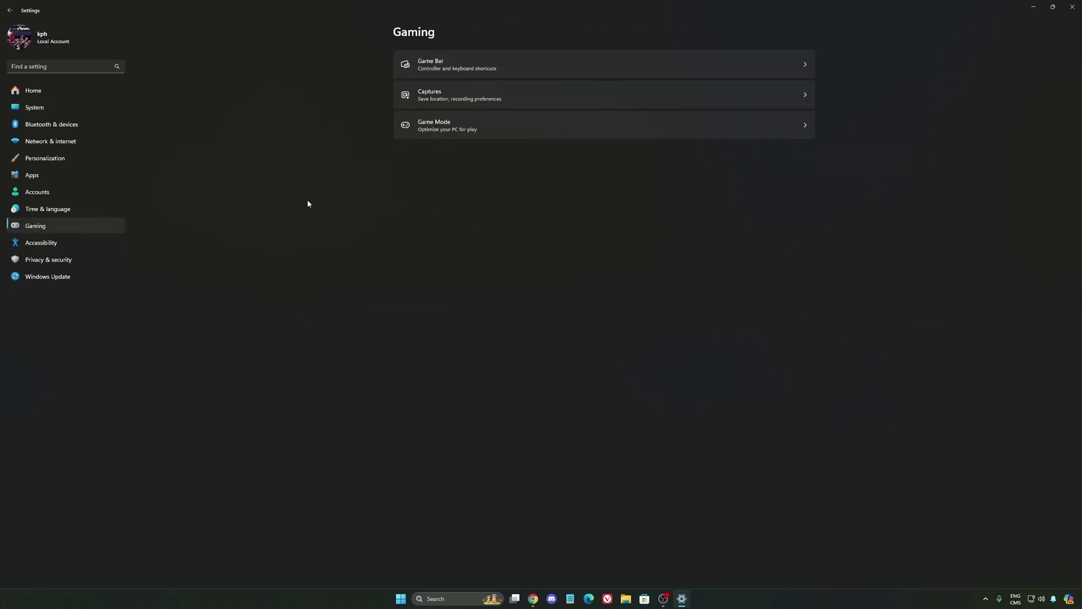
left_click(539, 105)
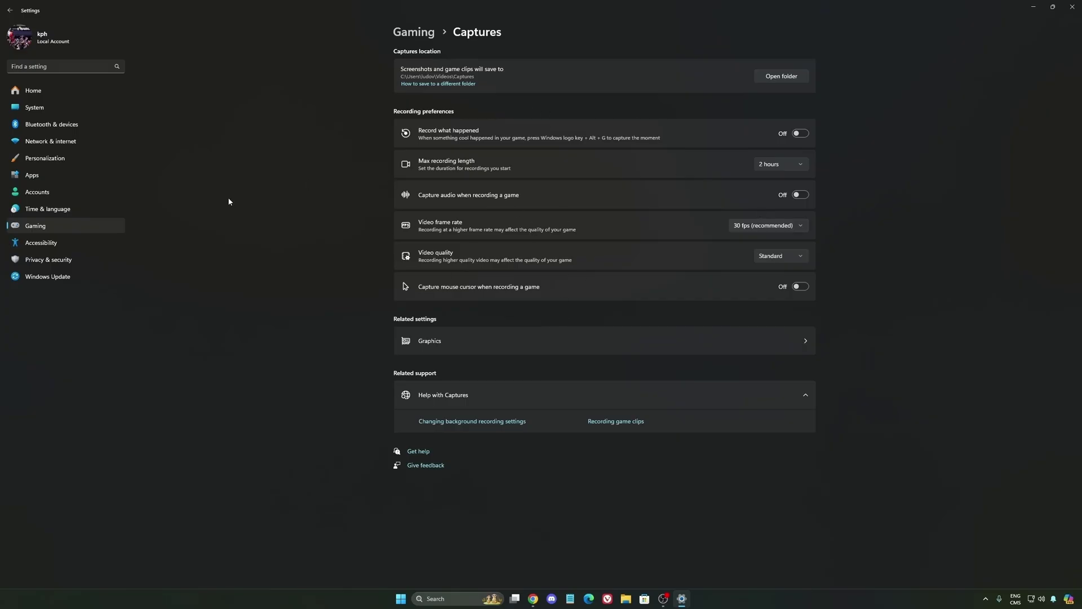
left_click(60, 229)
left_click(499, 124)
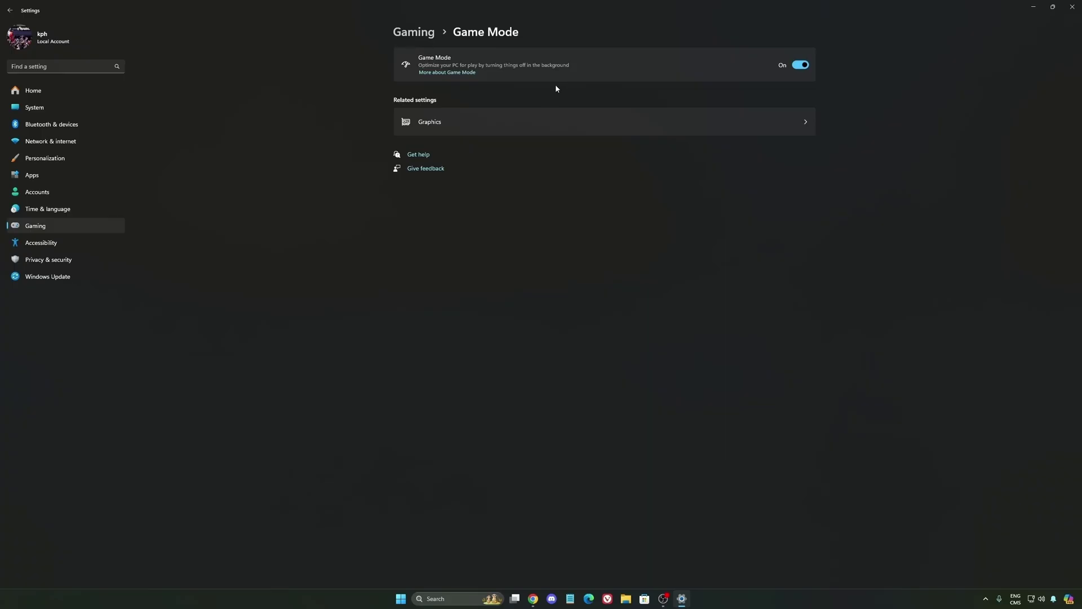
Set the power mode to Balanced in the system power settings
left_click(48, 107)
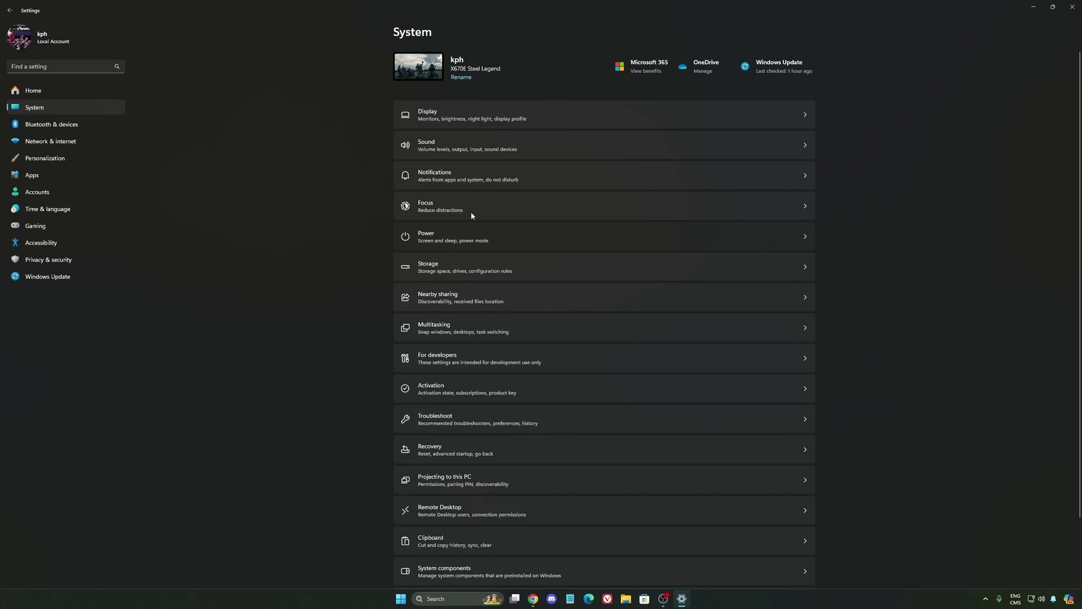
left_click(472, 234)
left_click(796, 158)
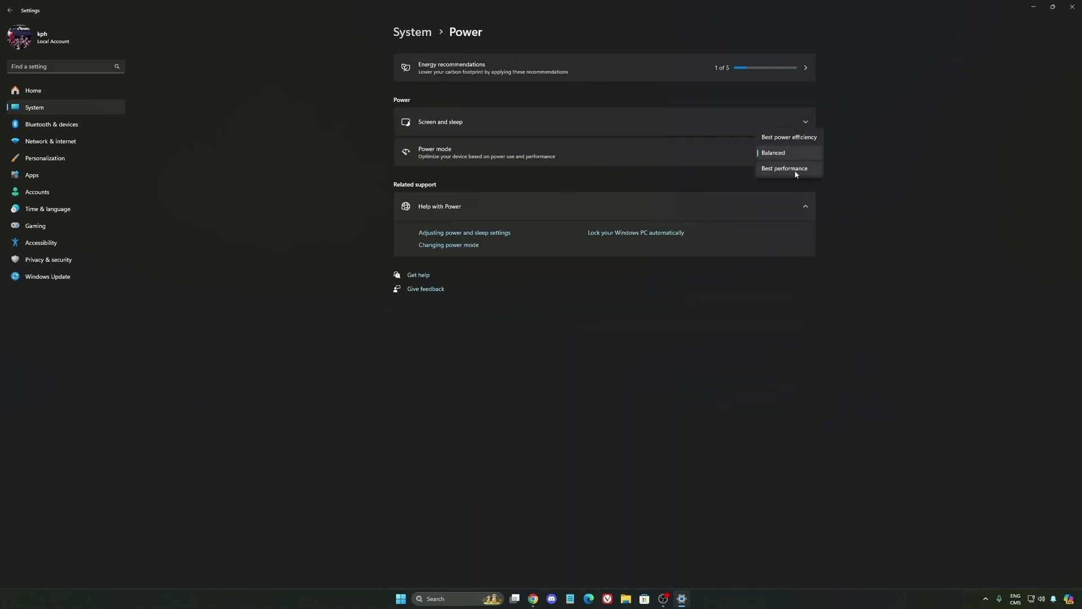
left_click(780, 152)
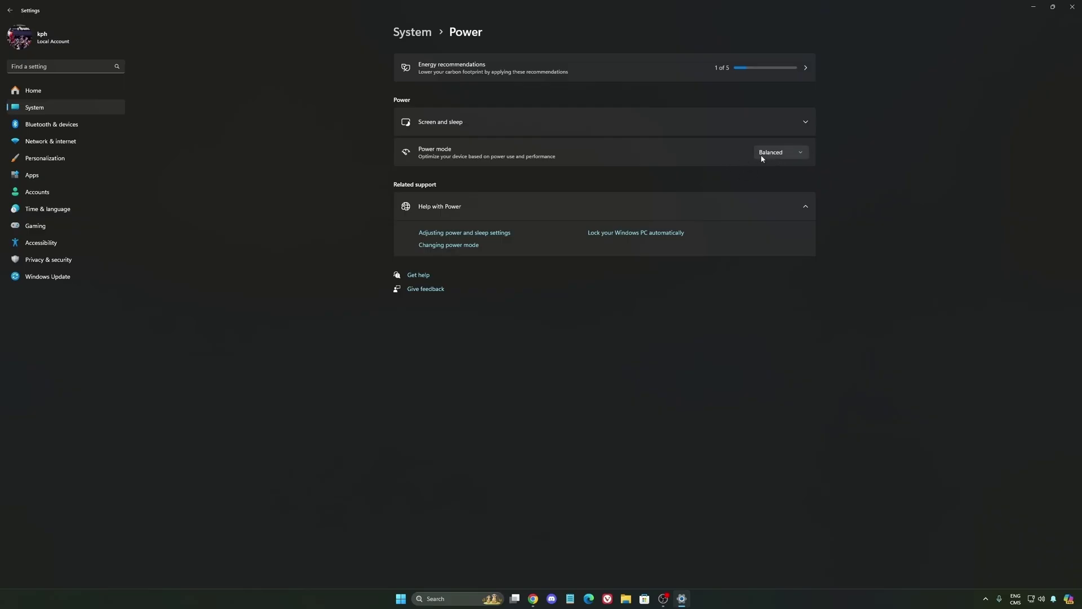
left_click(783, 153)
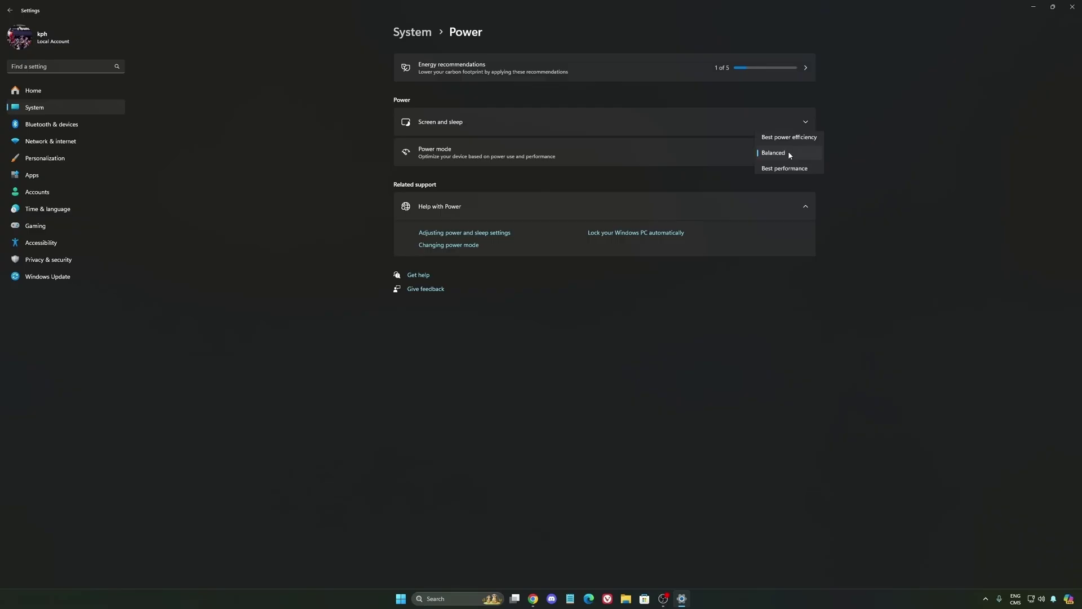
left_click(881, 177)
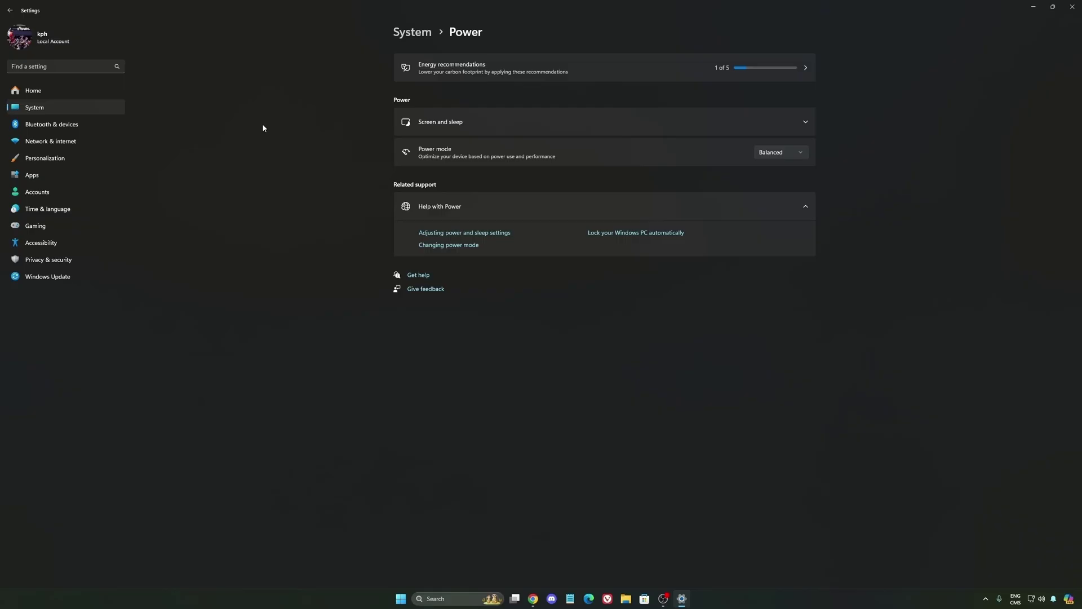
Return to the Settings home page and open Windows Update
left_click(60, 93)
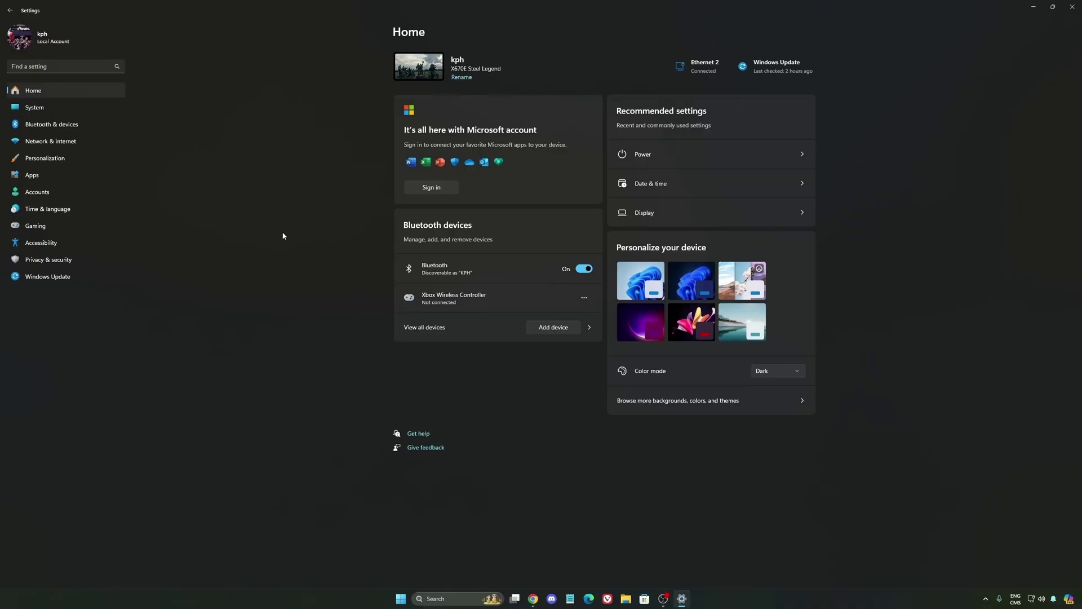
left_click(116, 278)
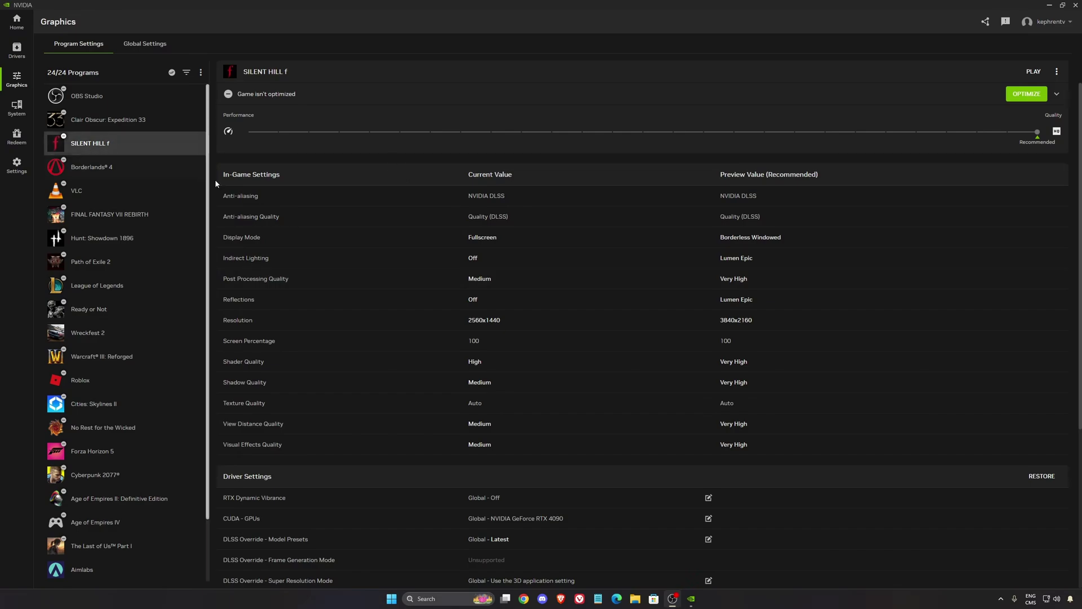
In the NVIDIA app, look through the driver settings for SILENT HILL f
scroll(350, 259, "down", 5)
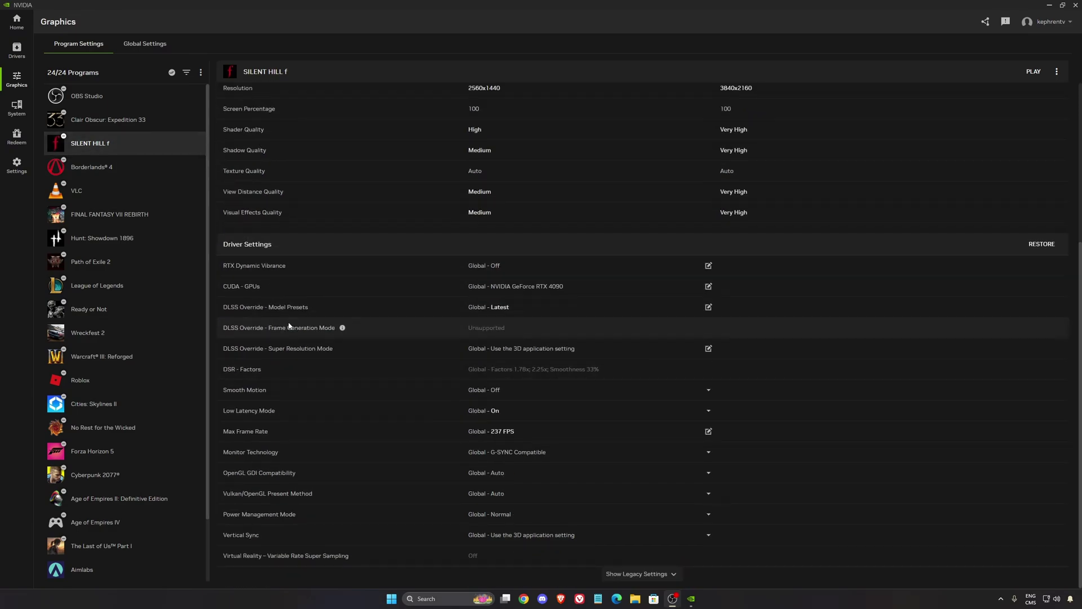
scroll(242, 225, "up", 5)
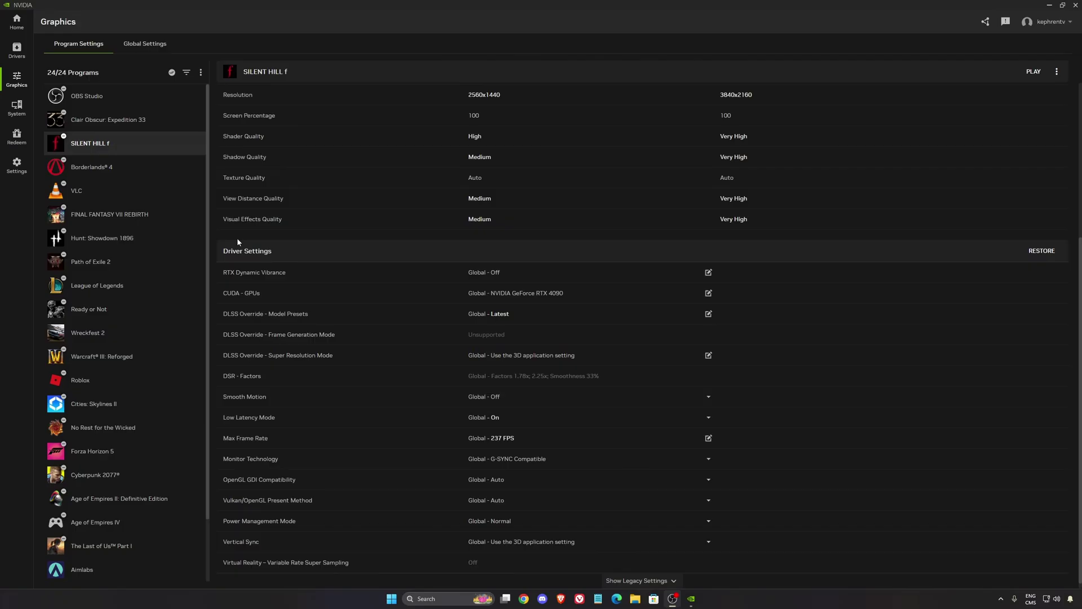
Examine the global driver settings, including the DLSS Override model presets and the available shader cache sizes, without changing them
left_click(148, 44)
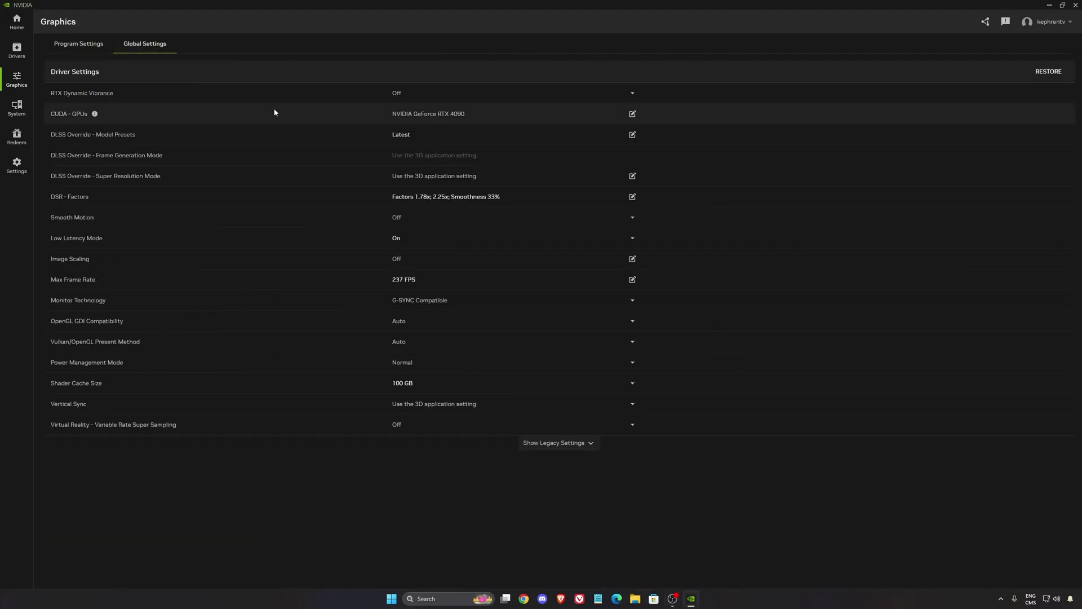
left_click(307, 138)
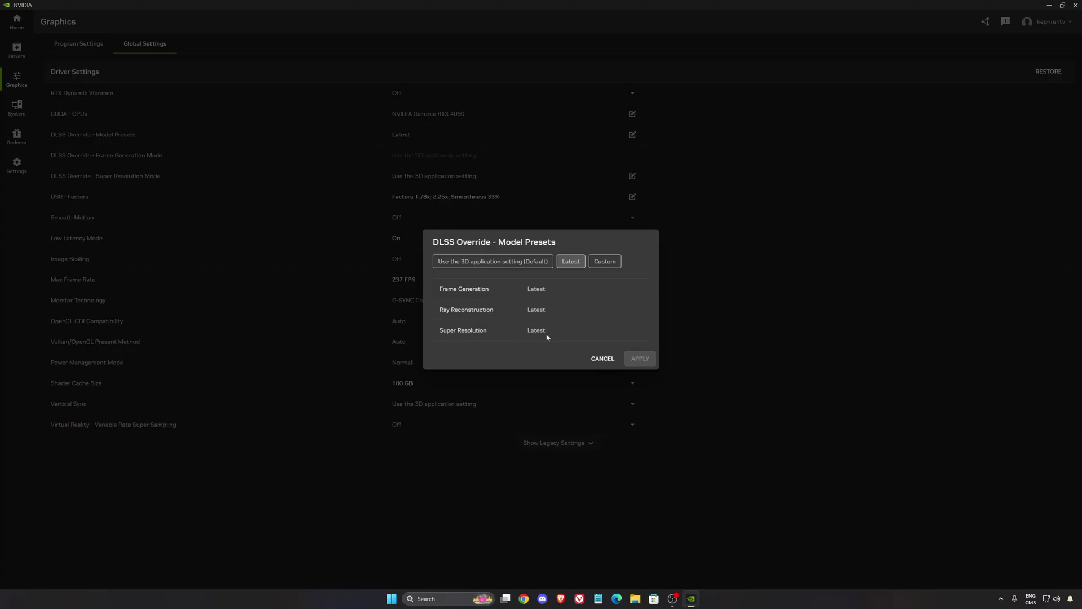
left_click(604, 360)
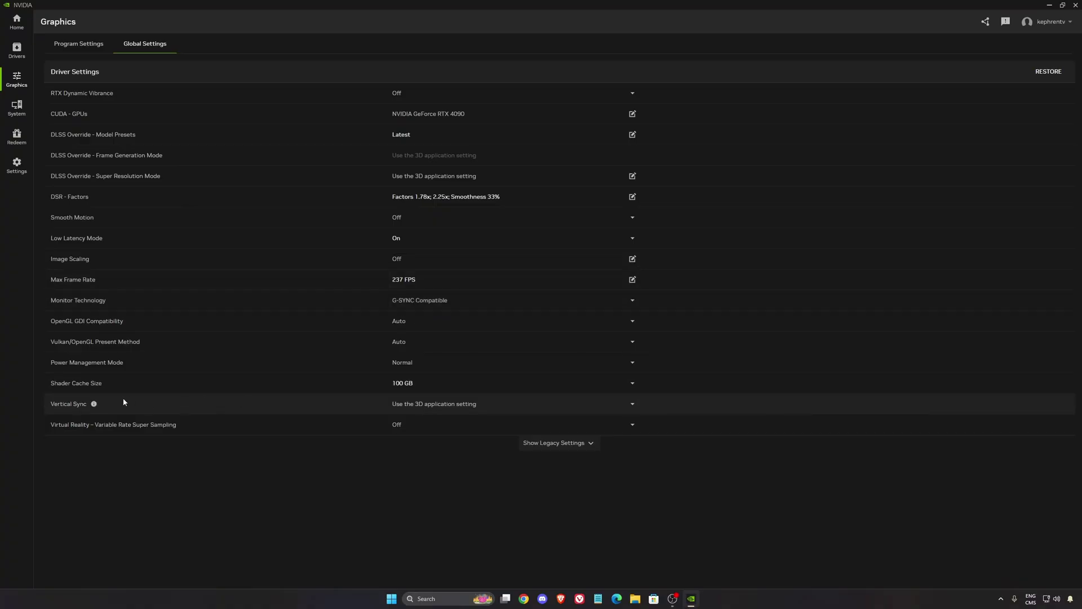
left_click(451, 388)
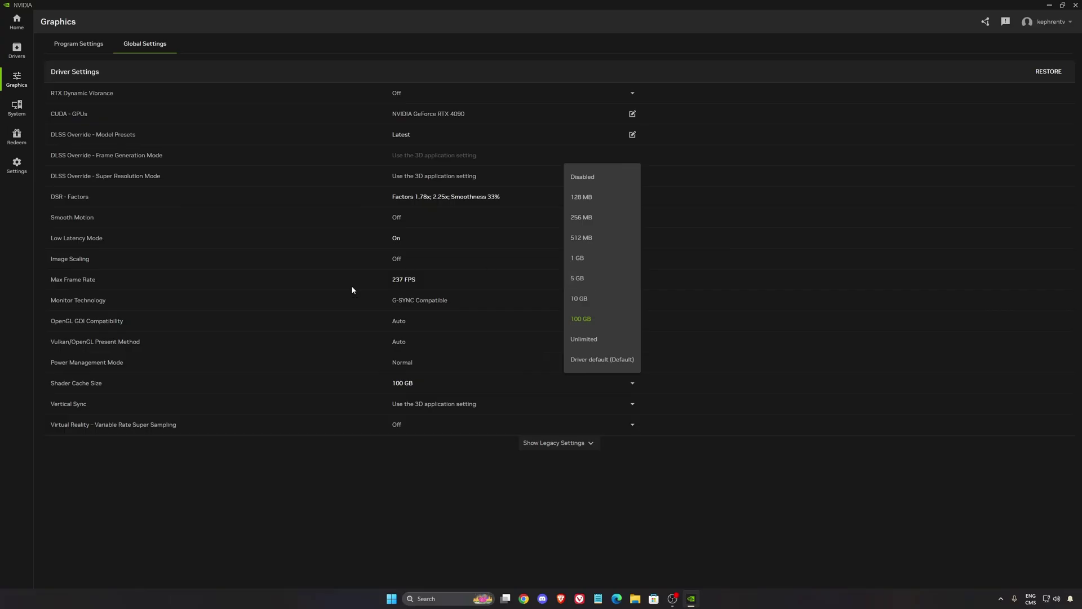
left_click(361, 485)
Check the G-SYNC settings for the displays and close them without changes
left_click(16, 107)
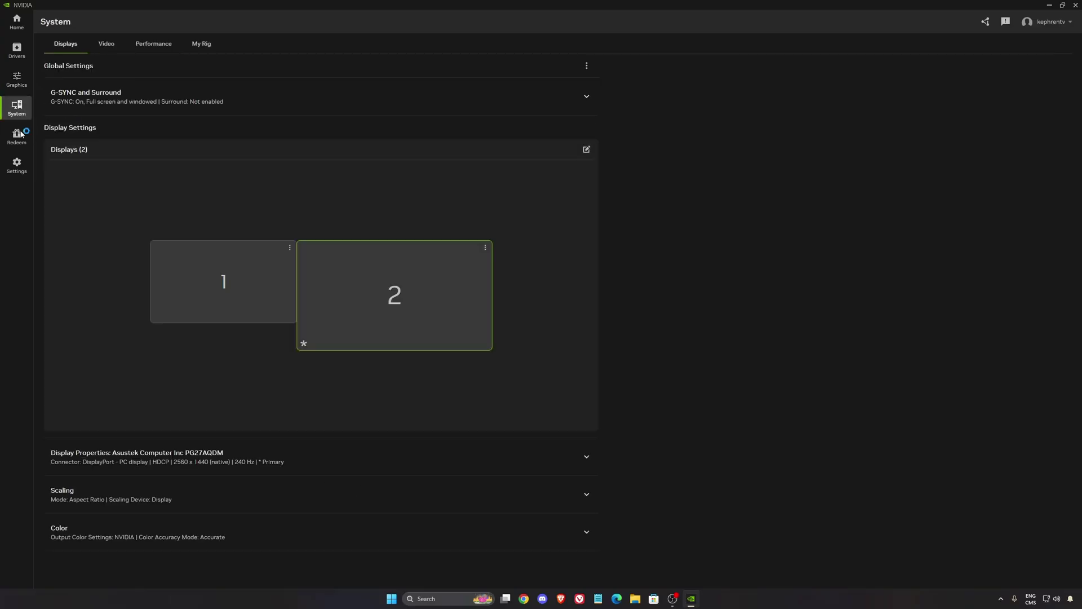
left_click(164, 97)
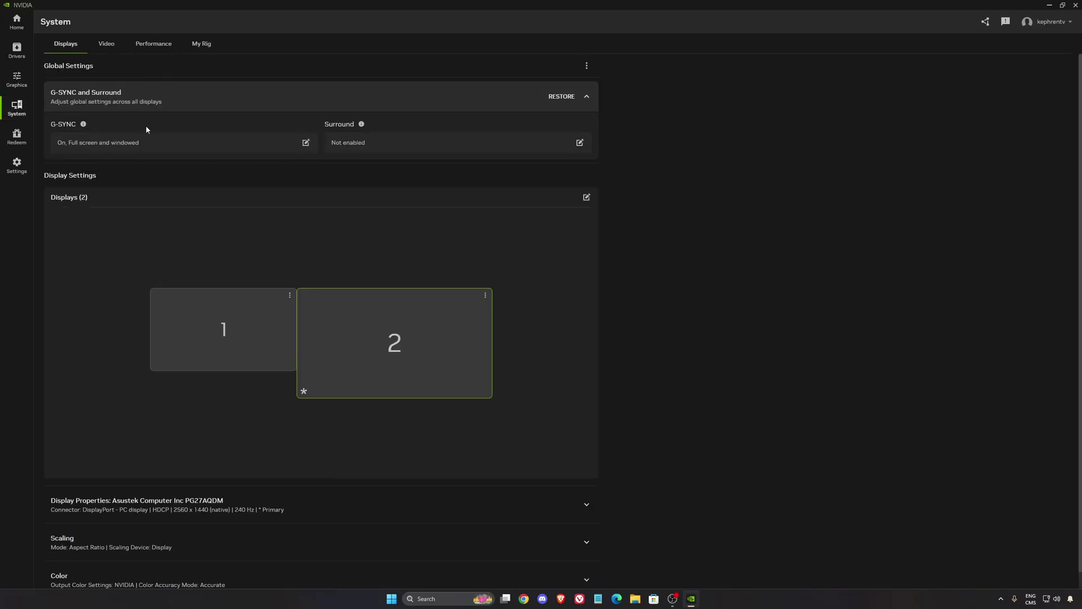
left_click(113, 143)
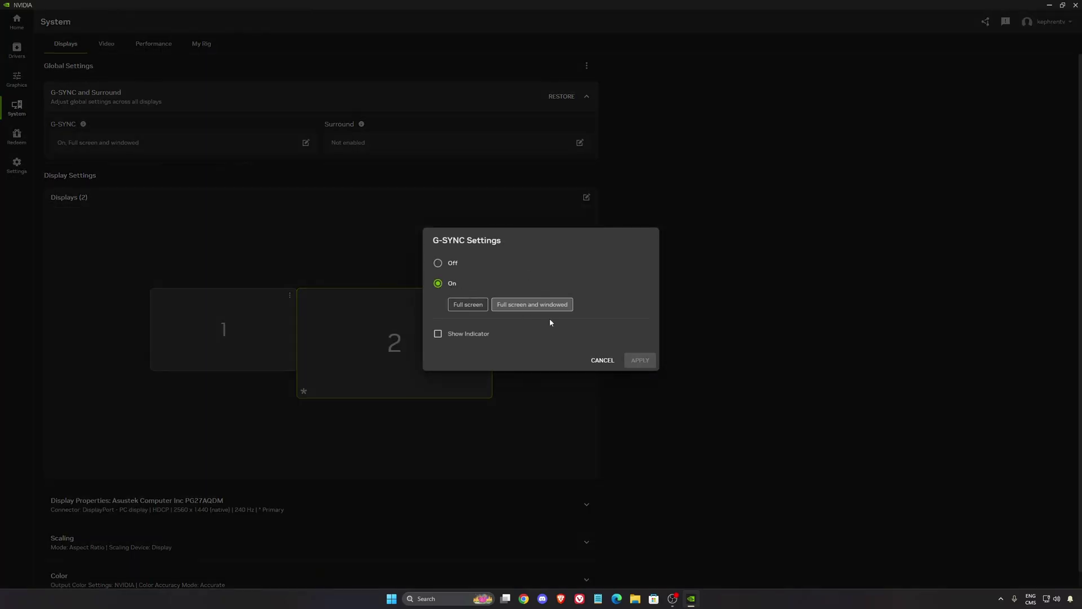
left_click(602, 360)
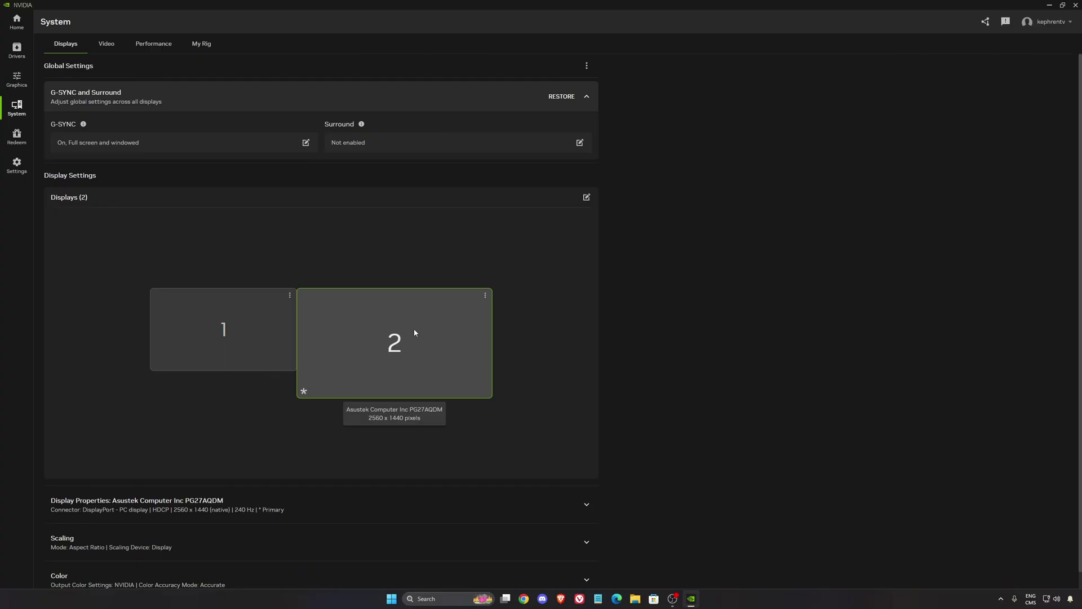
Expand the display properties of the Asustek PG27AQDM monitor and check its available refresh rates
scroll(338, 451, "down", 3)
left_click(295, 482)
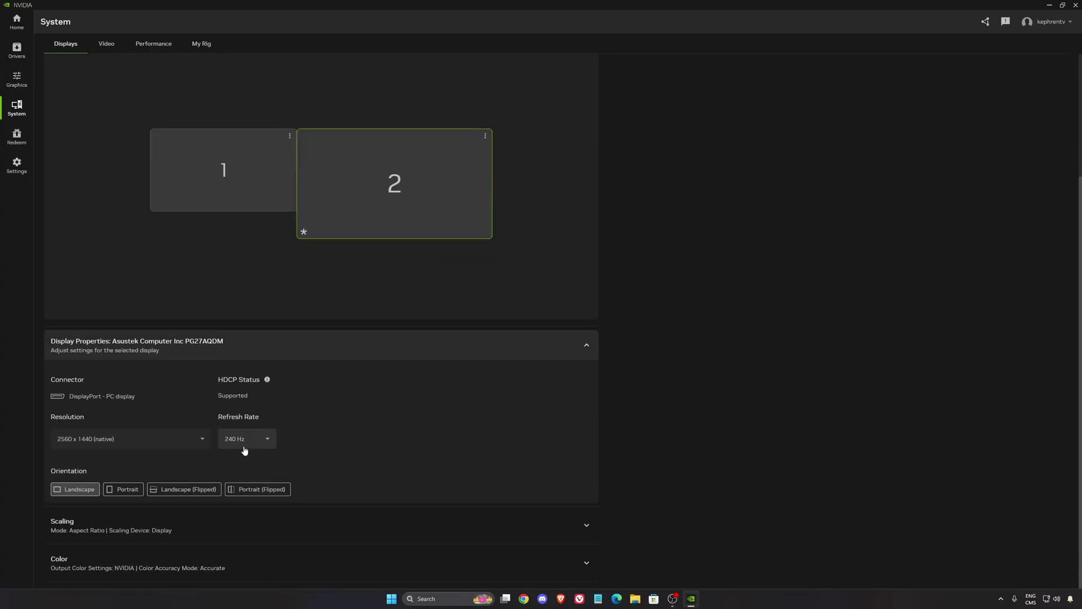
left_click(261, 441)
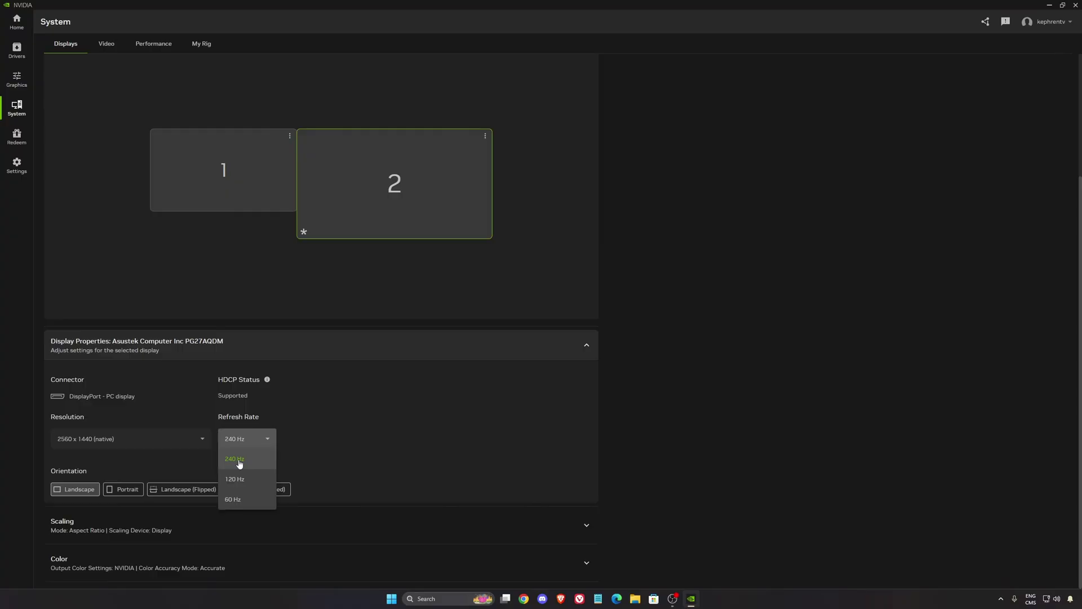
left_click(645, 430)
Check the monitor's color settings and available output color depths, and open the system performance page
left_click(188, 572)
scroll(394, 488, "down", 6)
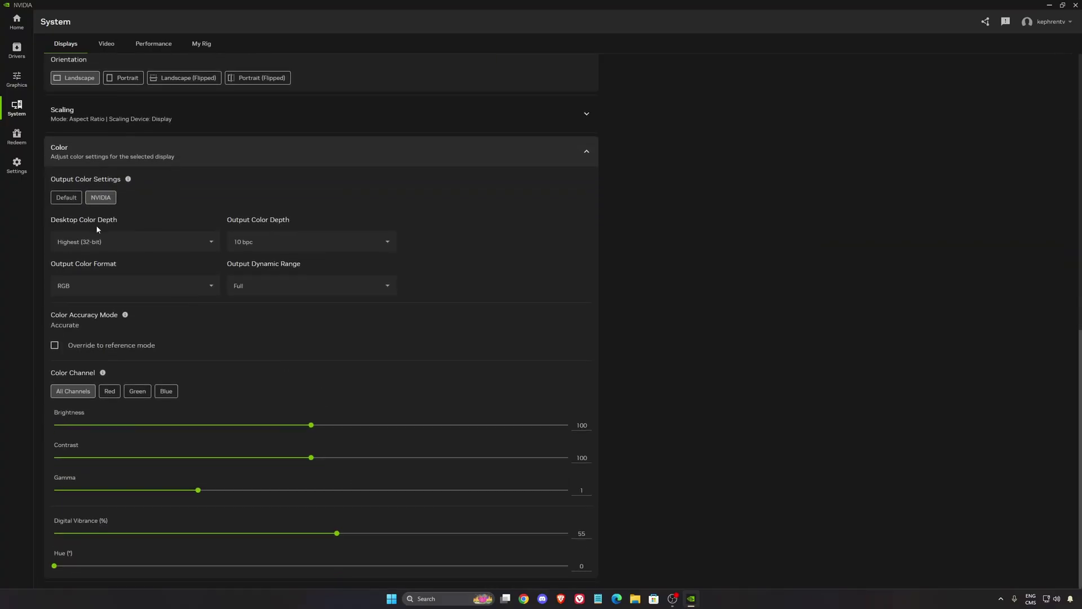
left_click(374, 240)
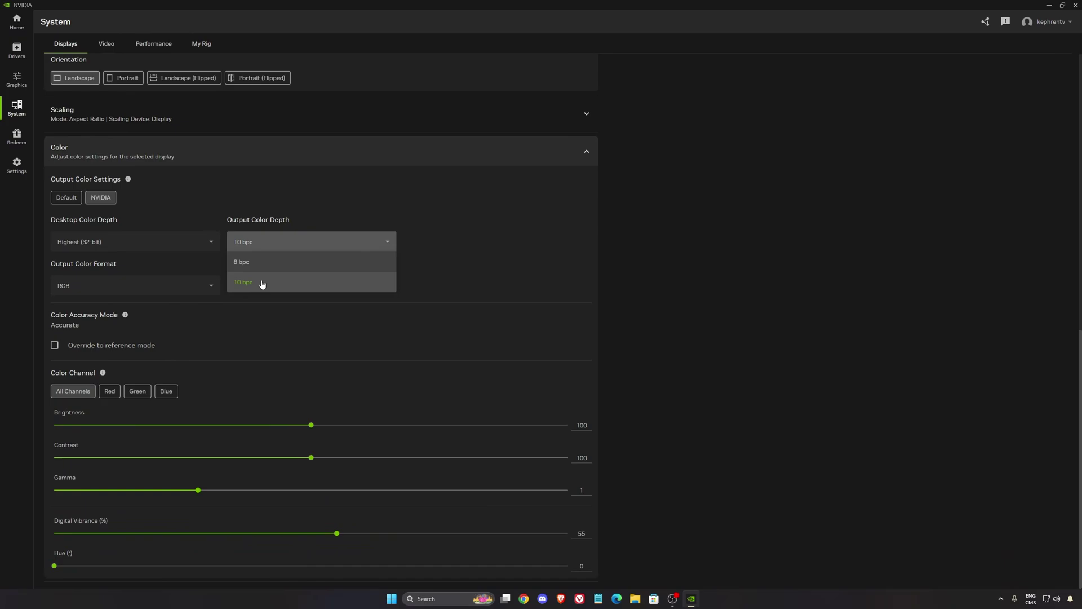
left_click(480, 279)
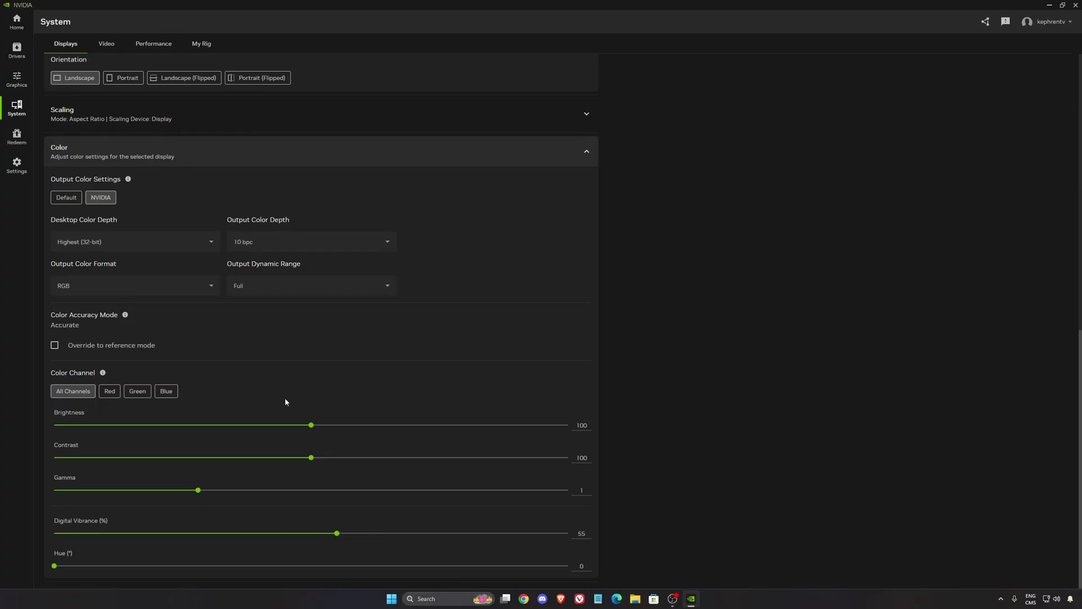
left_click(153, 44)
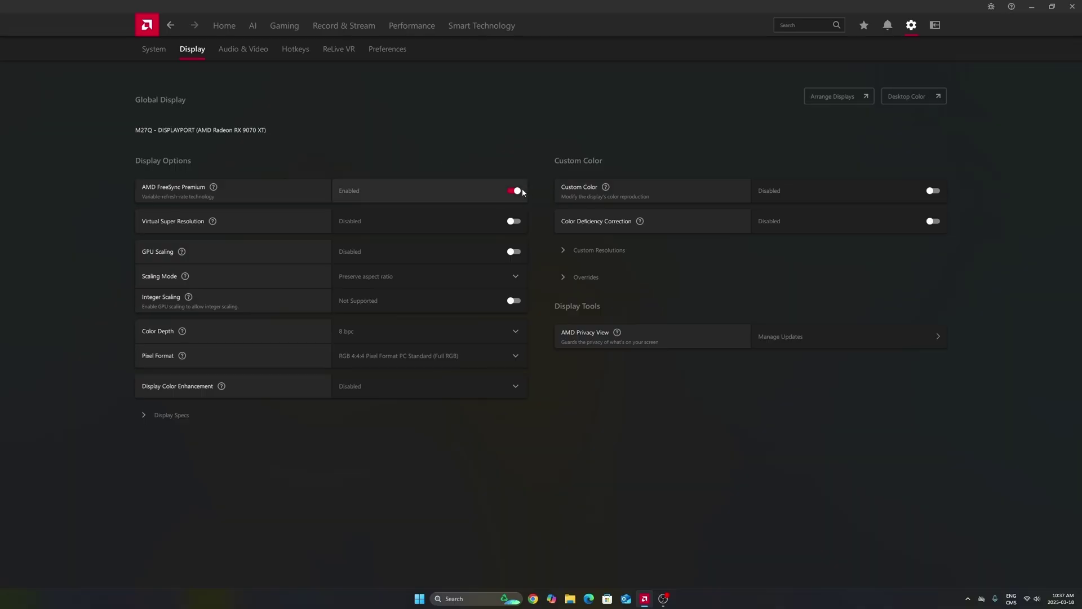
In the AMD software, open the global gaming graphics options and view those of GPU 2
left_click(284, 26)
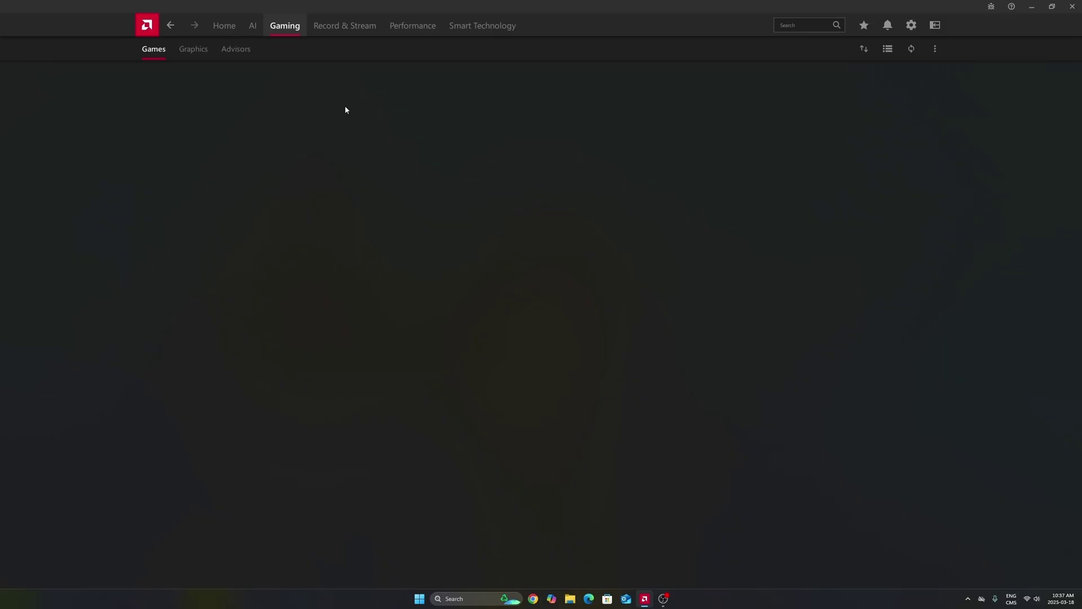
left_click(198, 50)
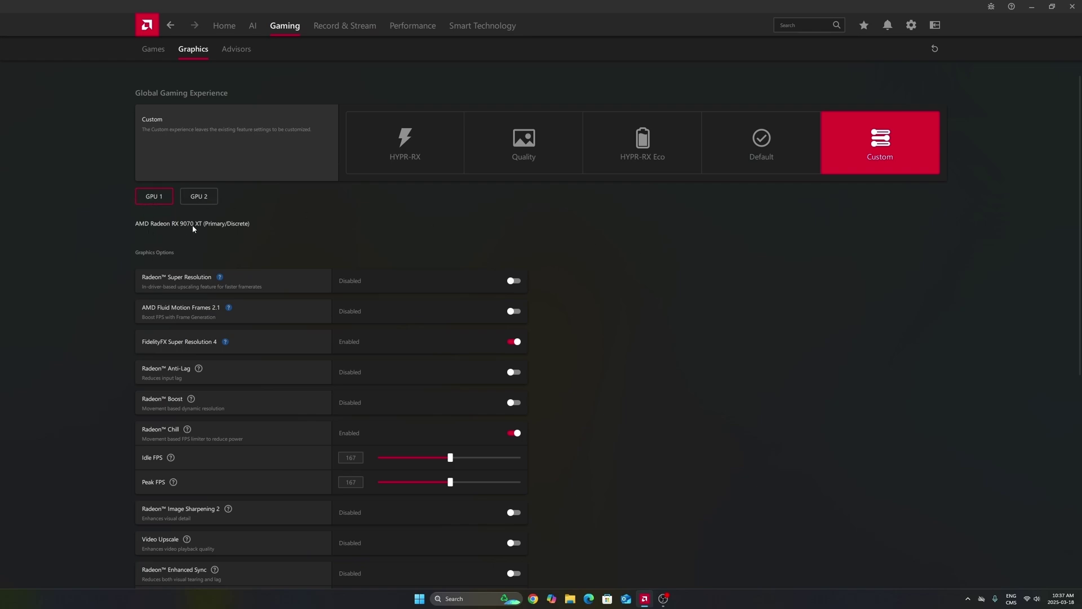
left_click(208, 200)
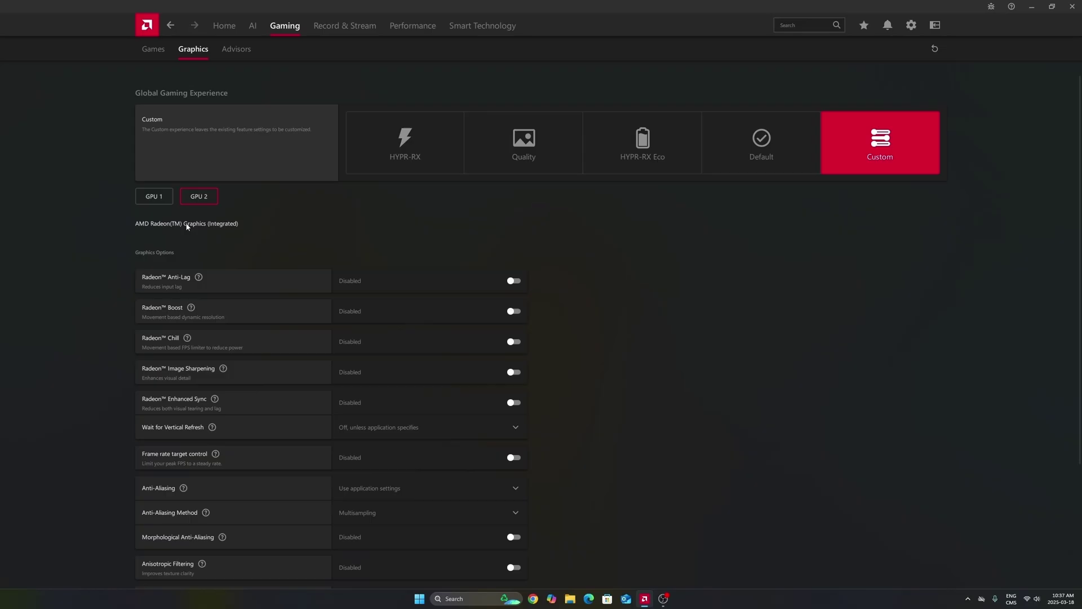
Show the graphics options of GPU 1, the AMD Radeon RX 9070 XT, and examine them from Radeon Super Resolution to Reset Shader Cache
left_click(160, 198)
left_click(204, 199)
left_click(154, 196)
scroll(626, 285, "down", 1)
scroll(626, 284, "down", 2)
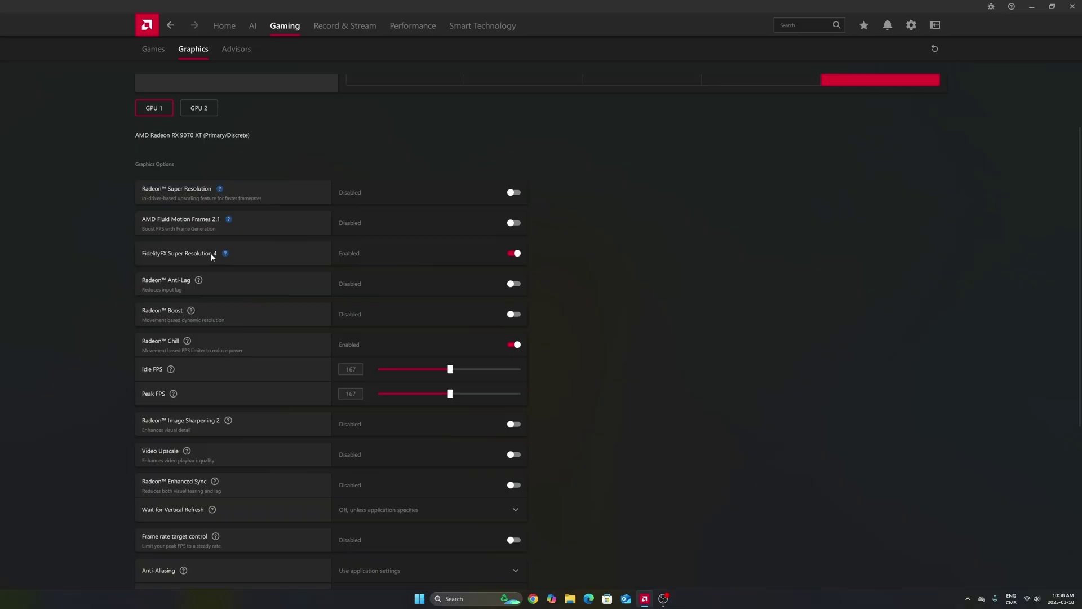
mouse_move(225, 253)
scroll(610, 247, "down", 3)
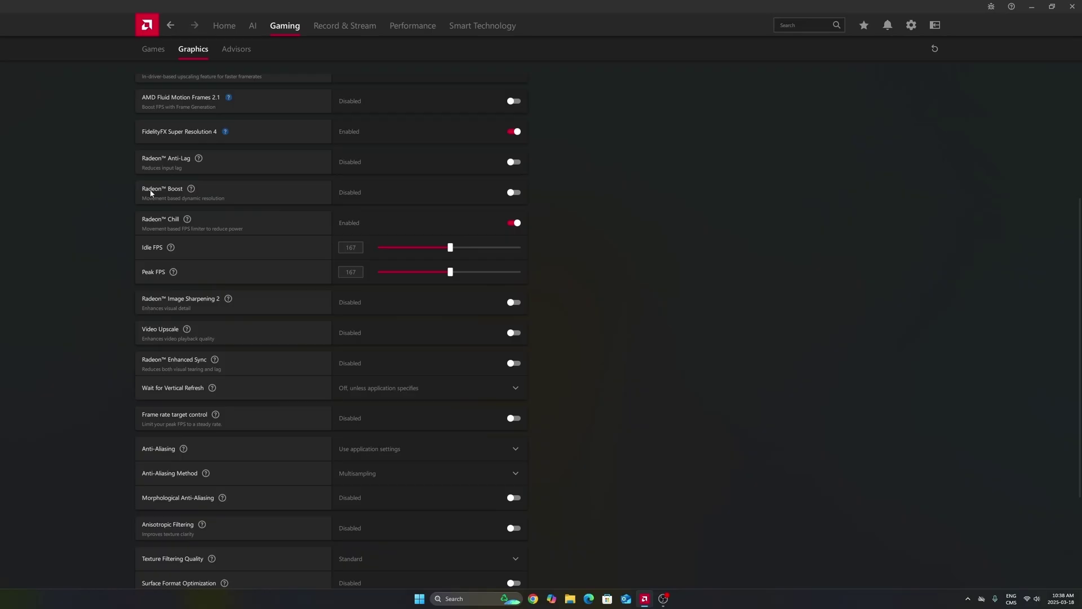
scroll(203, 192, "down", 1)
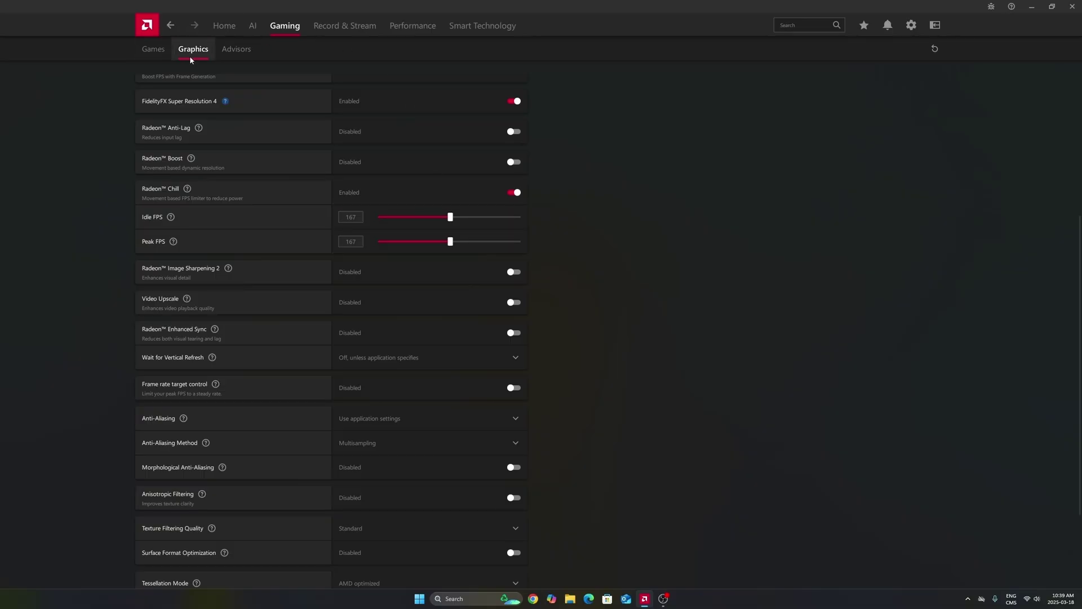
scroll(426, 96, "down", 2)
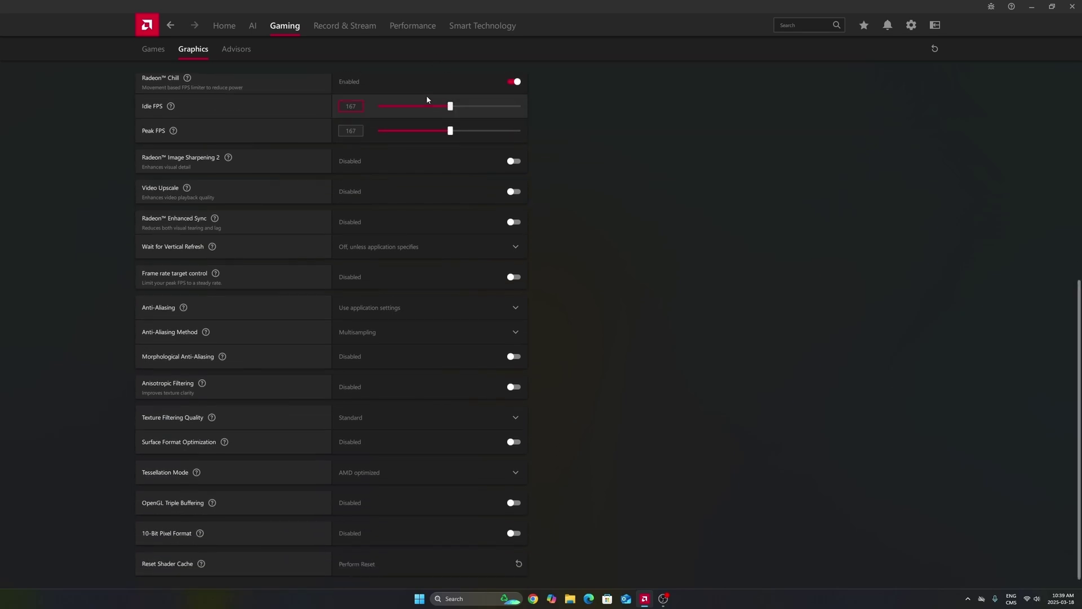
scroll(438, 428, "up", 6)
scroll(447, 335, "down", 10)
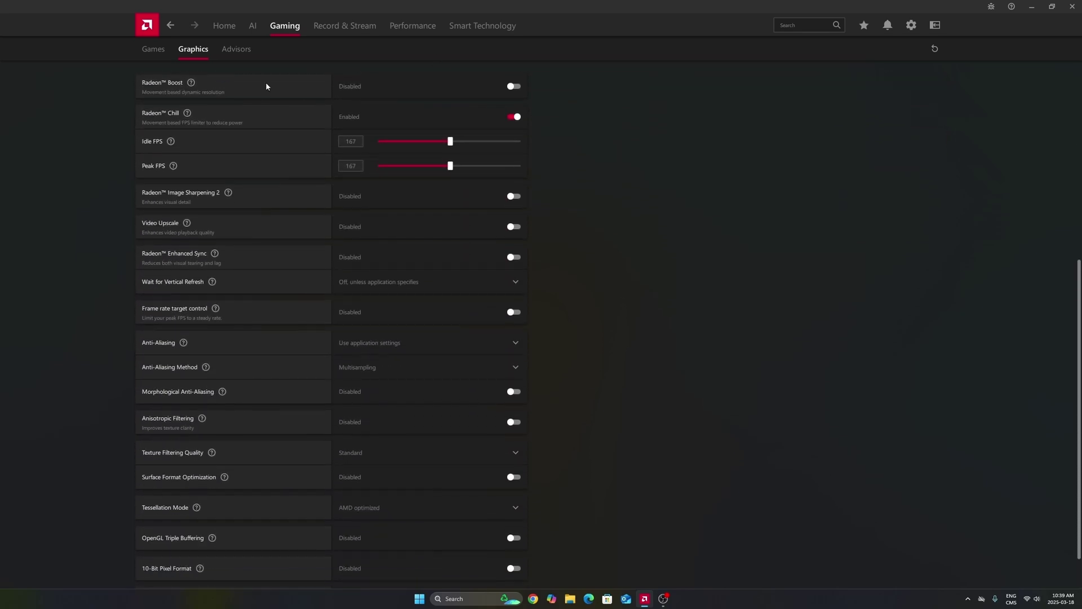
View the games library, then return to the global graphics options and review the lower settings of GPU 1
left_click(153, 49)
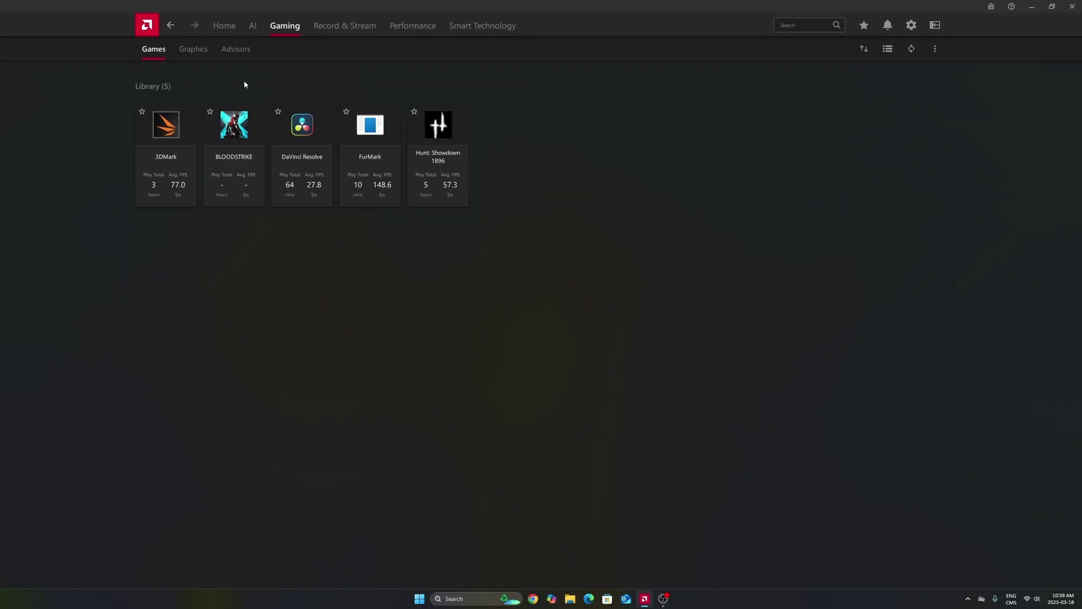
left_click(188, 50)
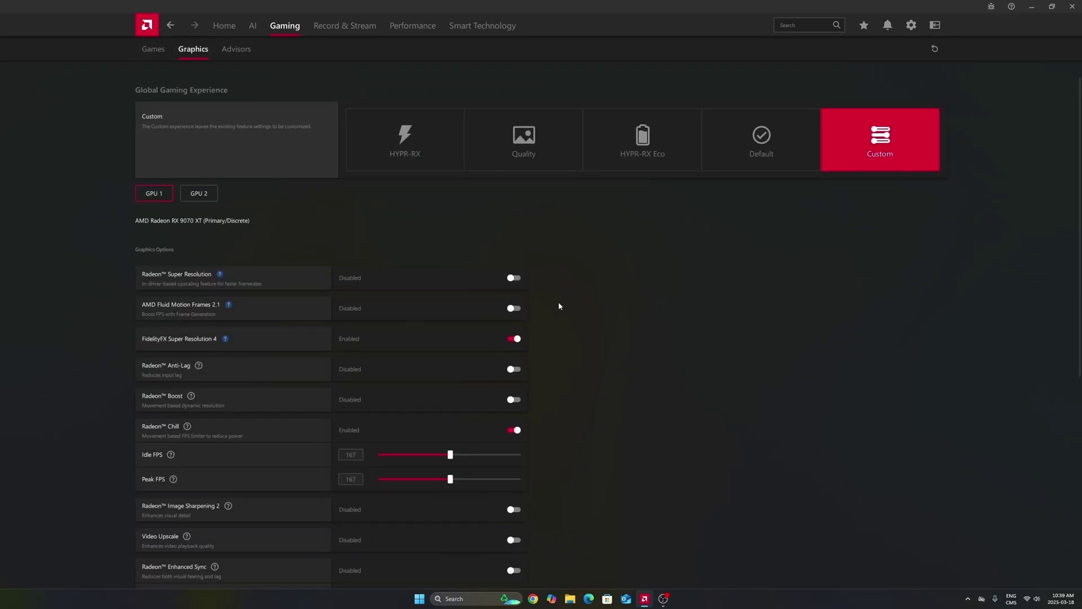
scroll(541, 305, "down", 3)
scroll(529, 310, "down", 3)
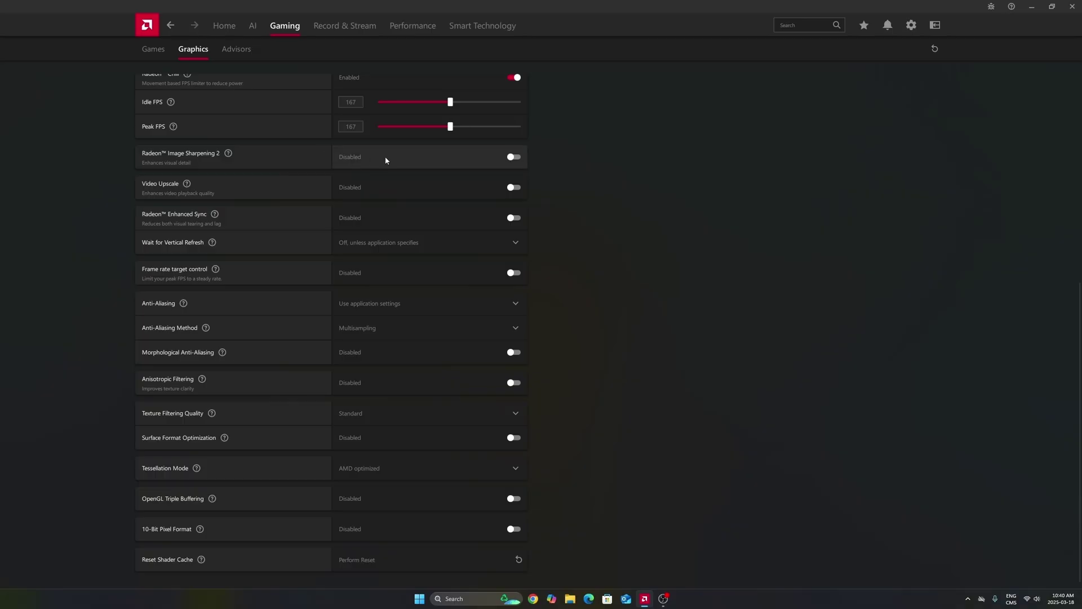
Enable Radeon Image Sharpening 2 to view its desktop and sharpness options, and disable it again
left_click(514, 157)
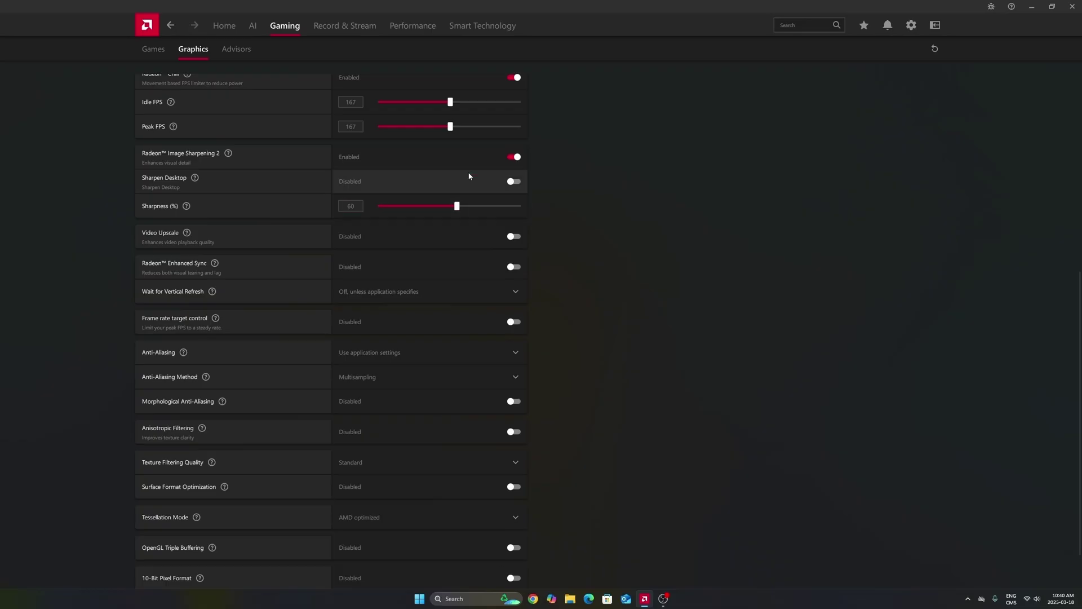
left_click(513, 157)
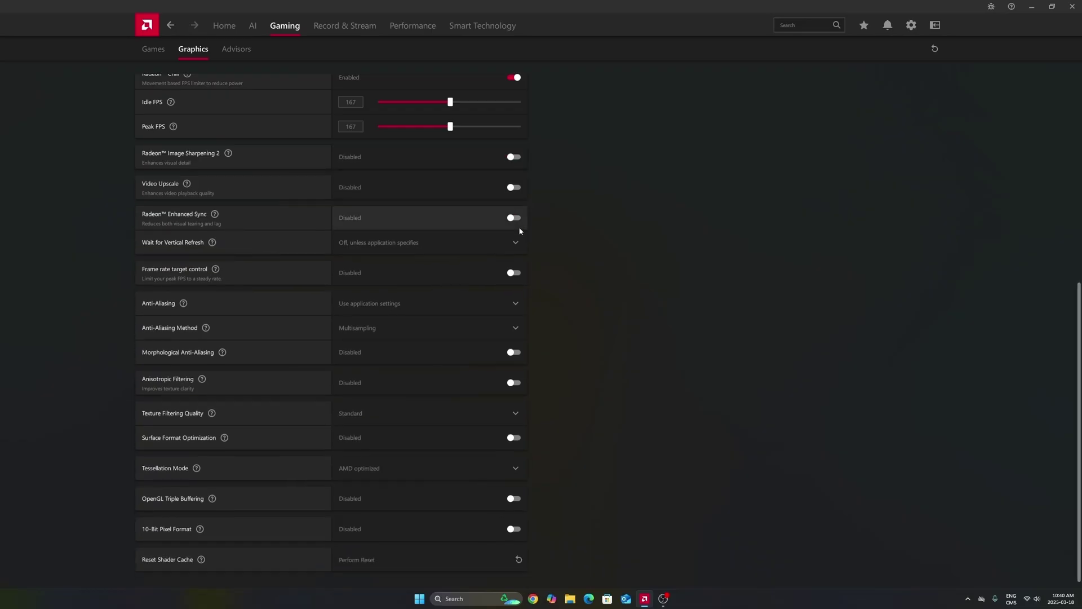
scroll(486, 431, "down", 1)
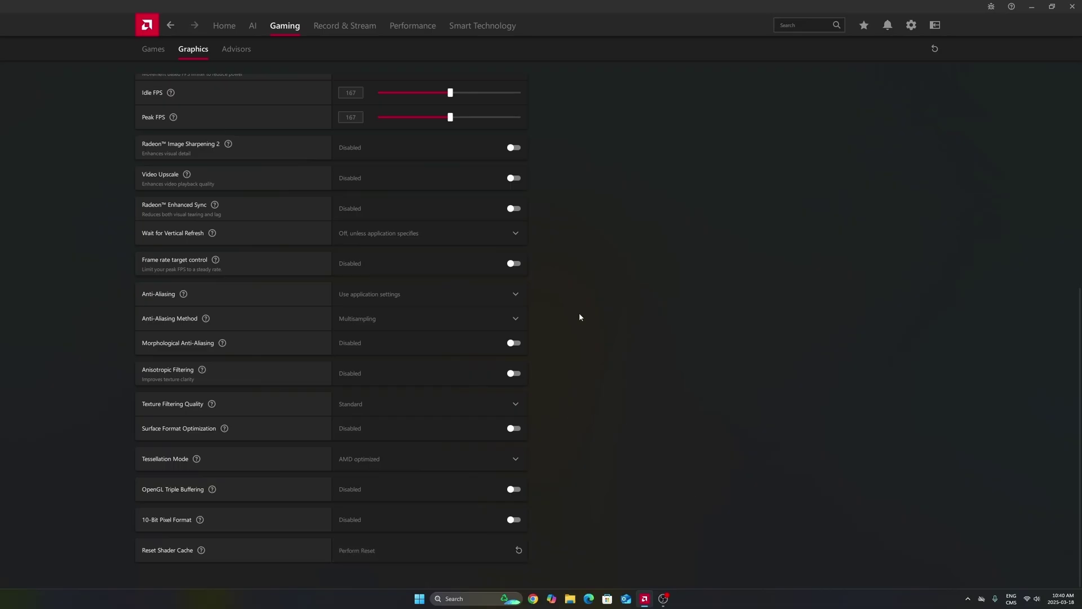
scroll(620, 260, "up", 6)
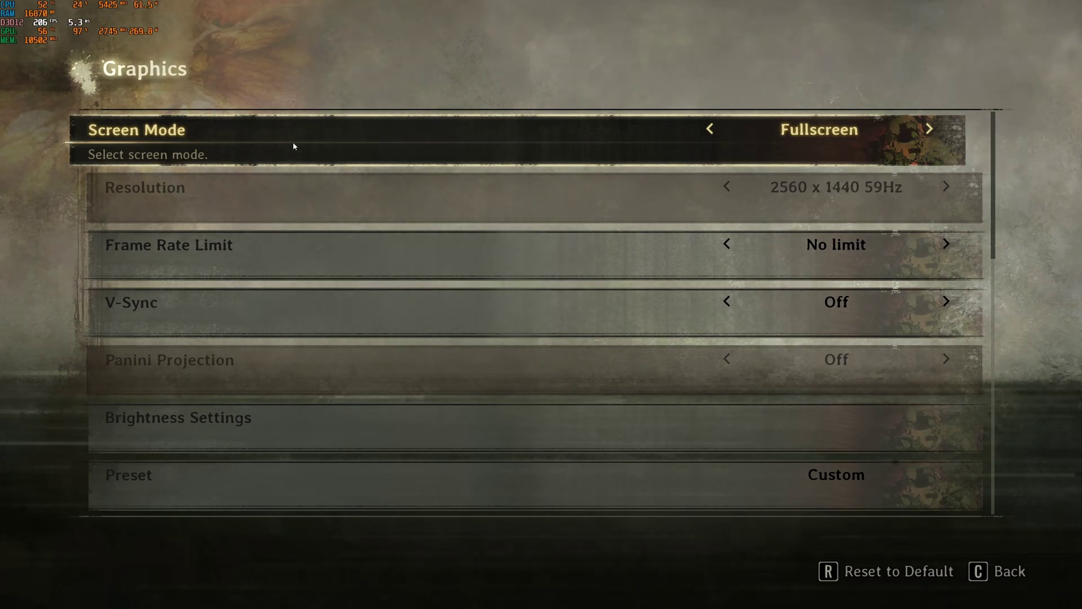
In the game's graphics settings, review Screen Mode, Frame Rate Limit, V-Sync, Screen Percentage and the lighting and reflection options
scroll(481, 174, "down", 5)
scroll(459, 174, "up", 5)
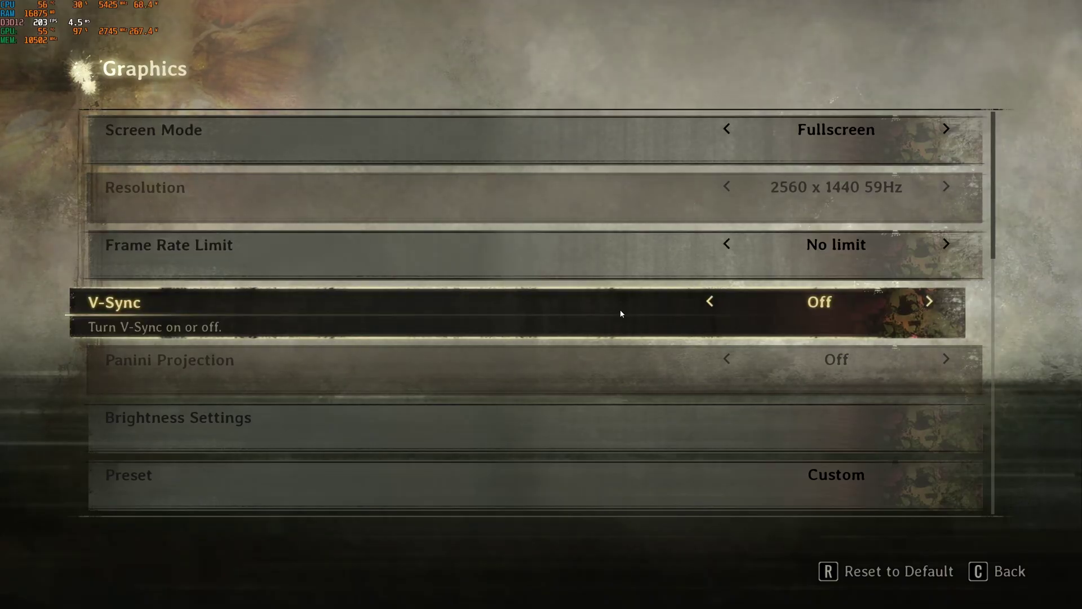
scroll(701, 300, "down", 1)
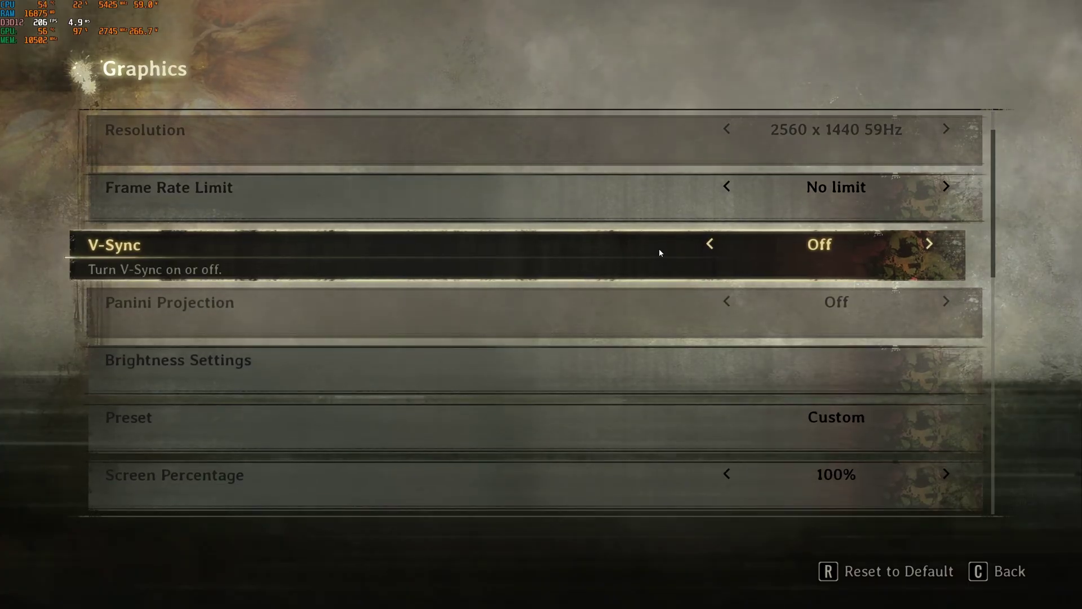
scroll(647, 248, "down", 4)
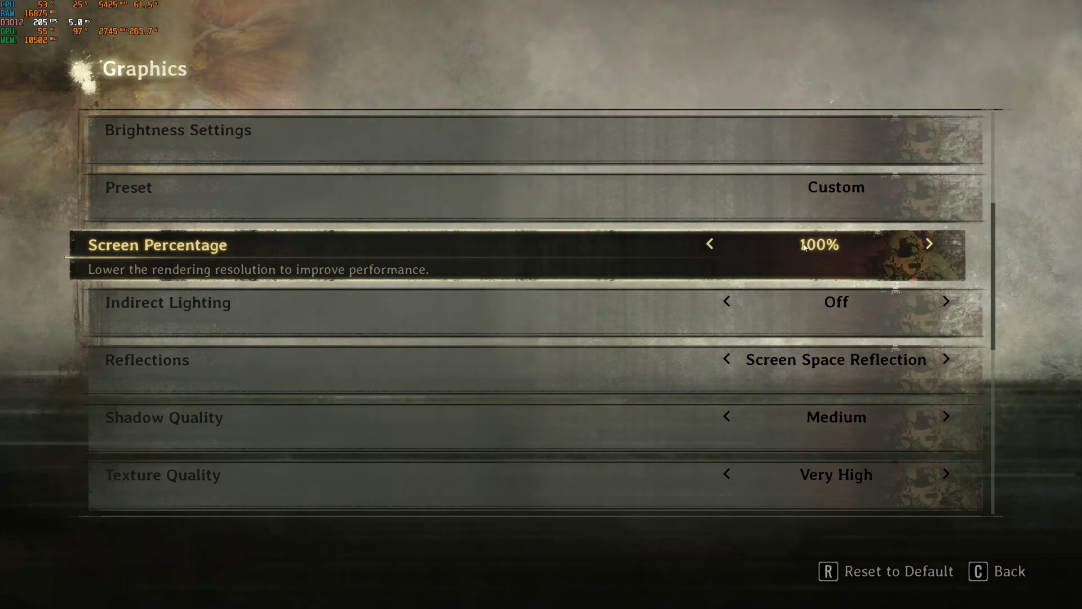
scroll(806, 246, "down", 1)
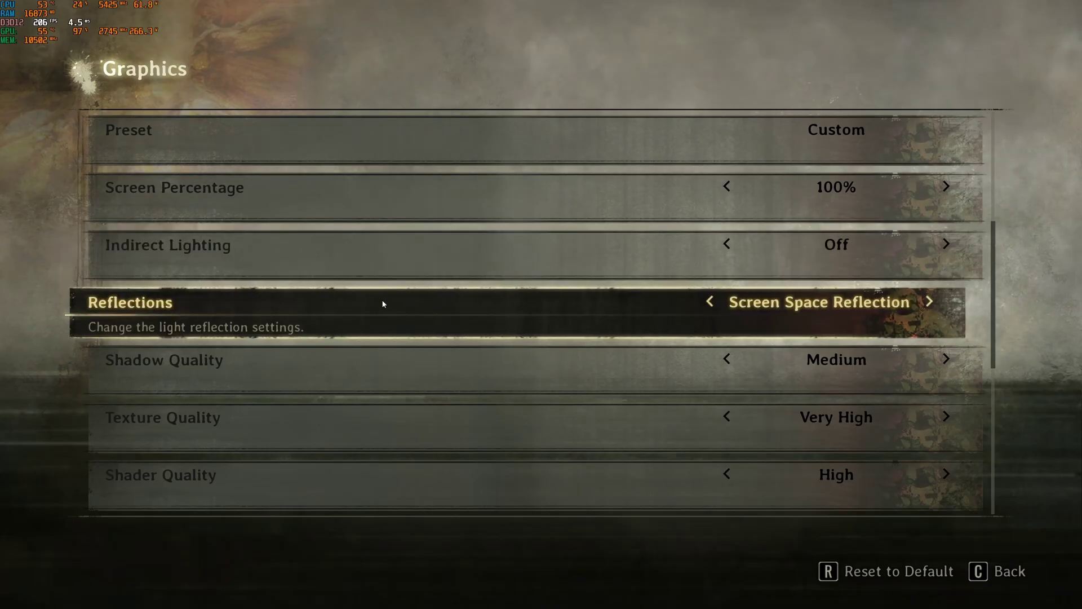
Try Lumen High and Lumen Epic for both Indirect Lighting and Reflections
left_click(933, 244)
left_click(932, 243)
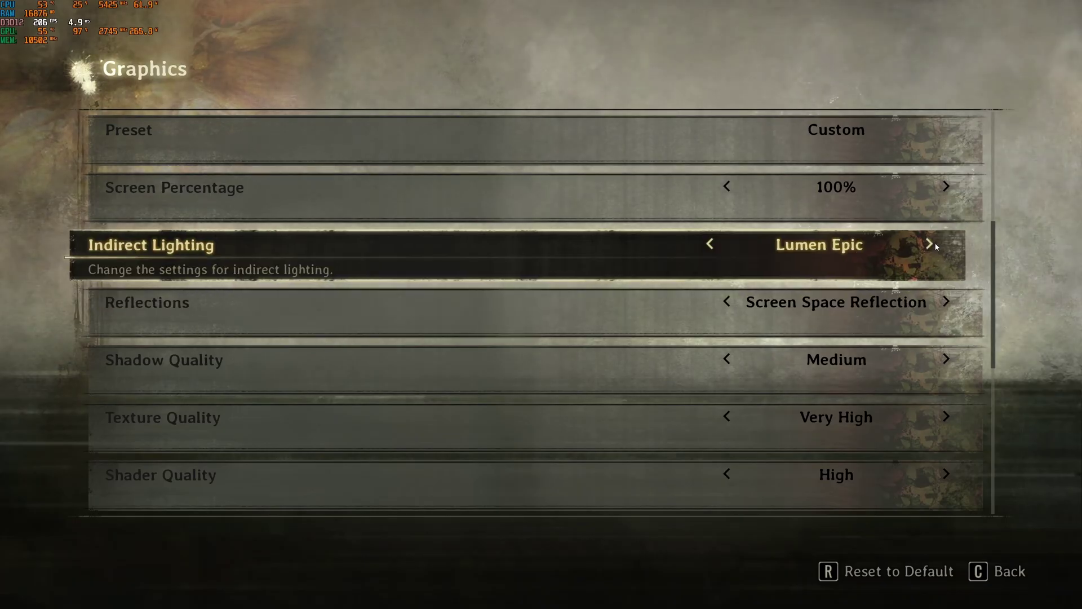
left_click(712, 244)
left_click(933, 303)
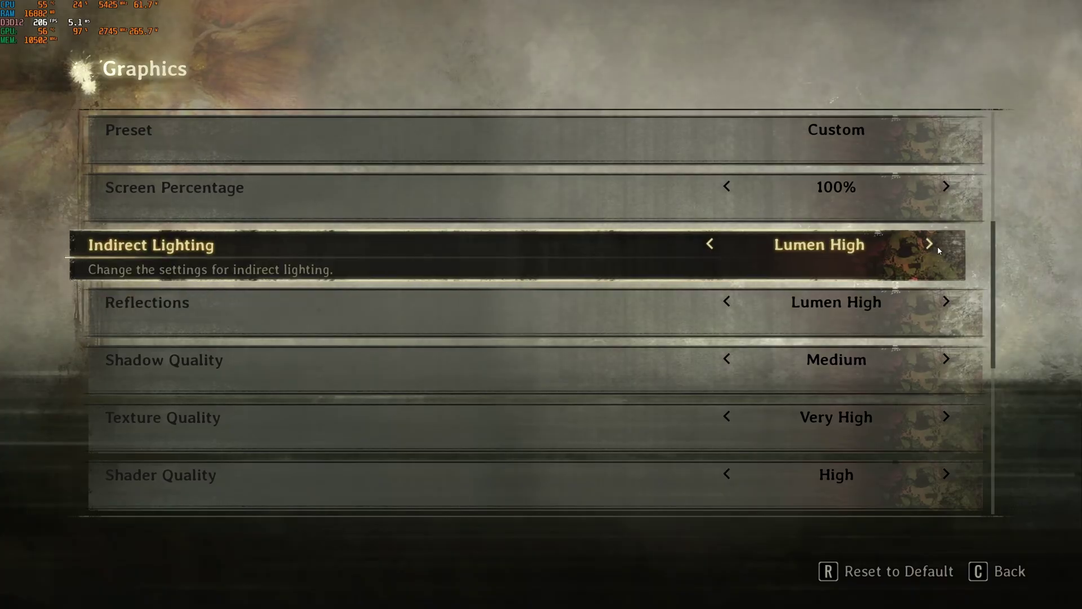
left_click(929, 243)
left_click(938, 302)
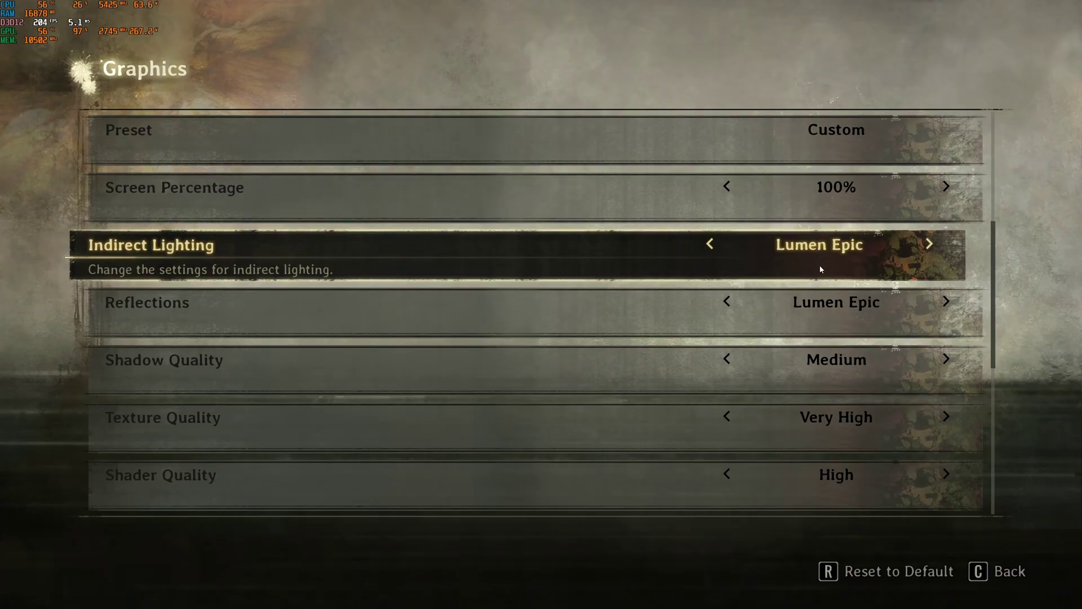
Lower Indirect Lighting and Reflections through Lumen High to Off and Screen Space Reflection respectively
left_click(711, 244)
left_click(712, 302)
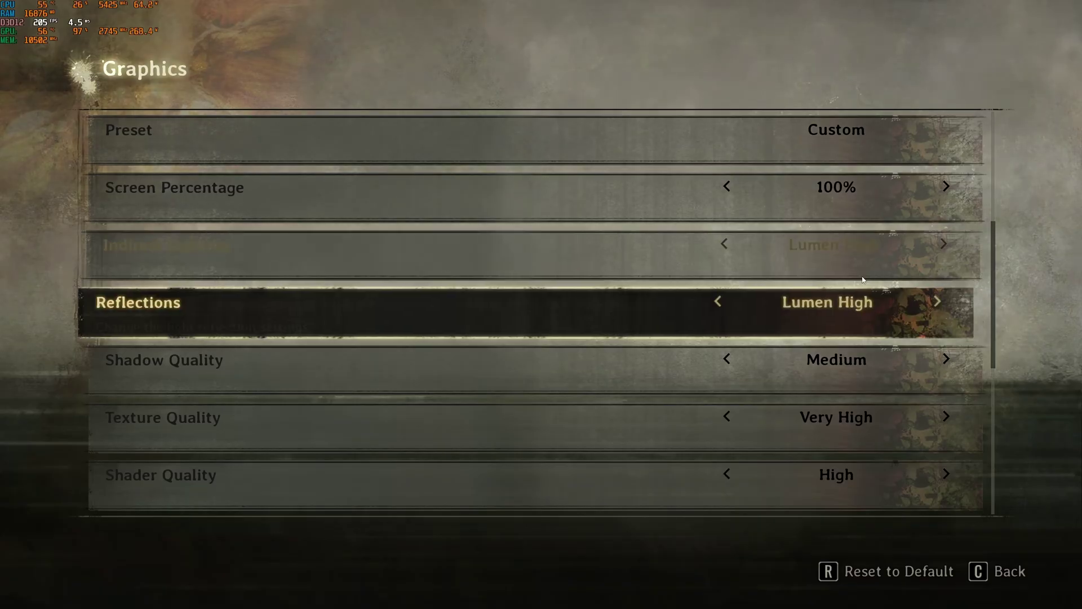
left_click(711, 246)
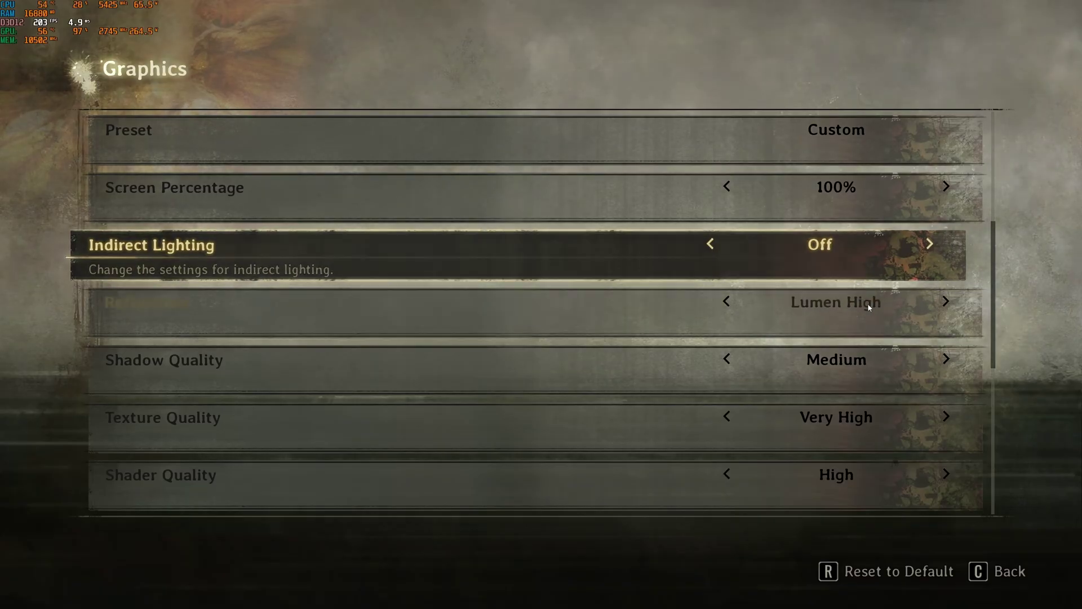
left_click(711, 302)
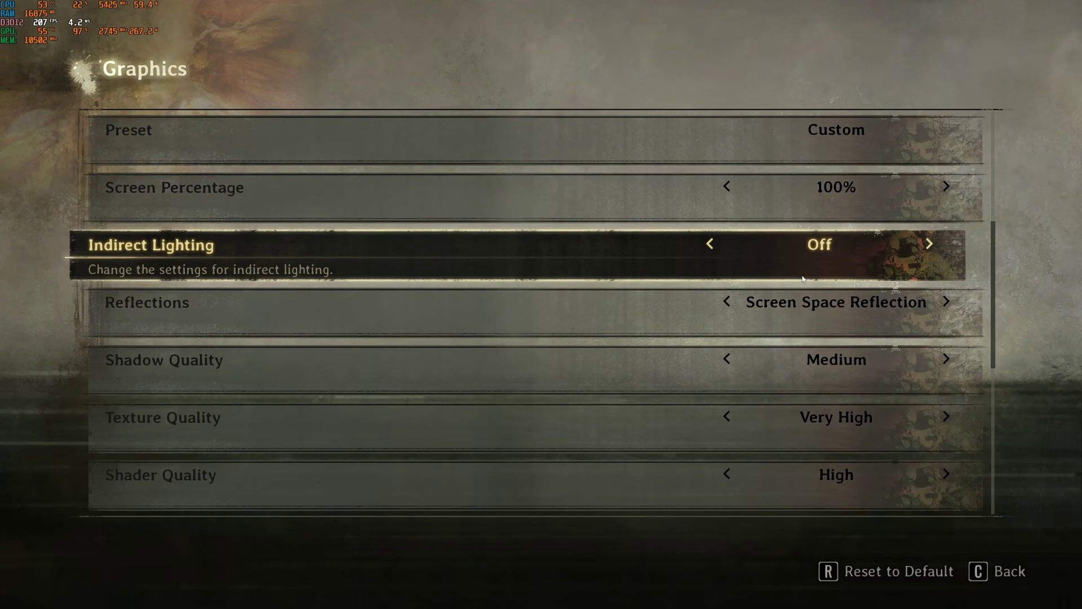
Cycle Texture Quality down through Medium and Low and back around to Very High
scroll(708, 323, "down", 2)
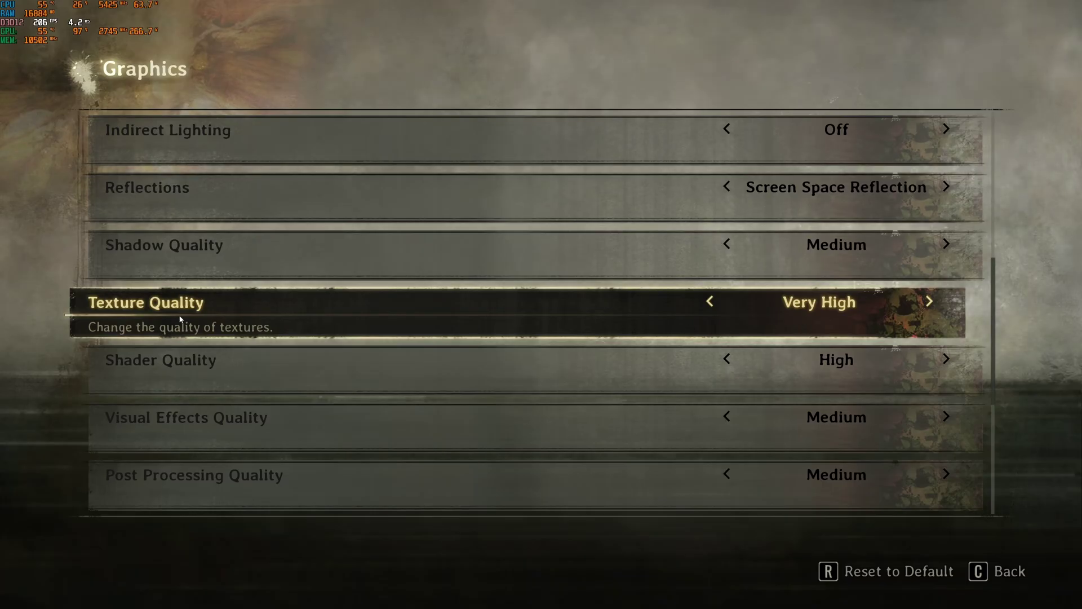
left_click(710, 302)
left_click(710, 302)
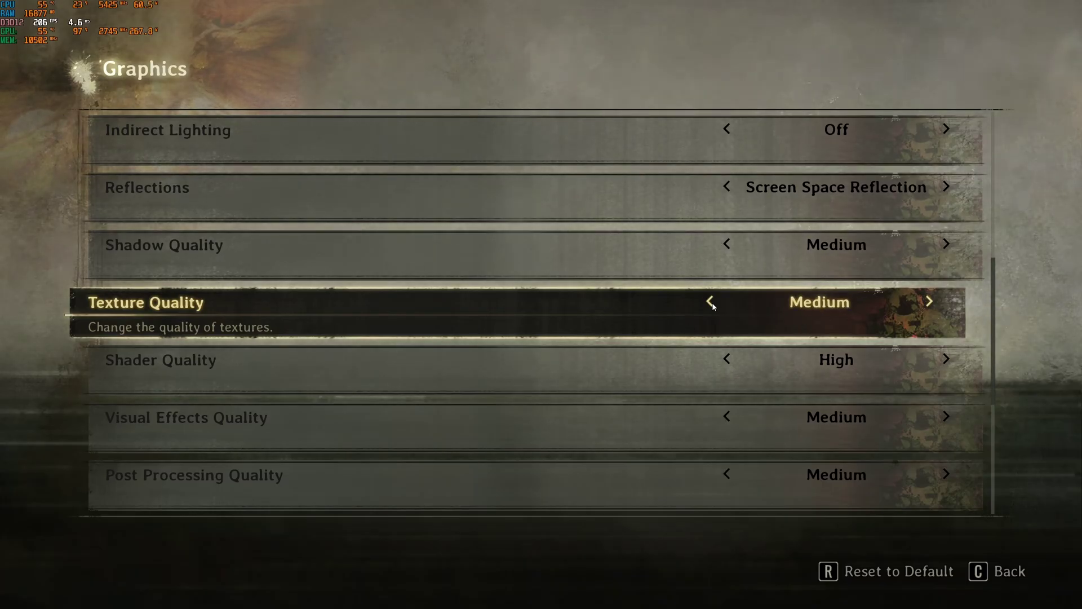
left_click(711, 303)
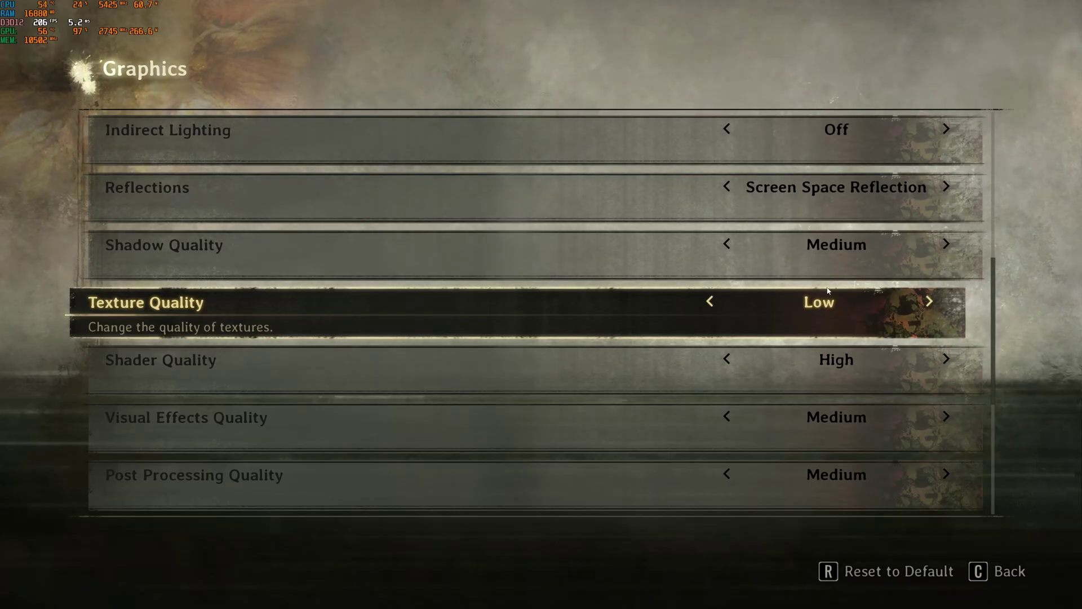
left_click(710, 302)
Cycle Shader Quality through lower levels and set it back to High
scroll(454, 350, "down", 2)
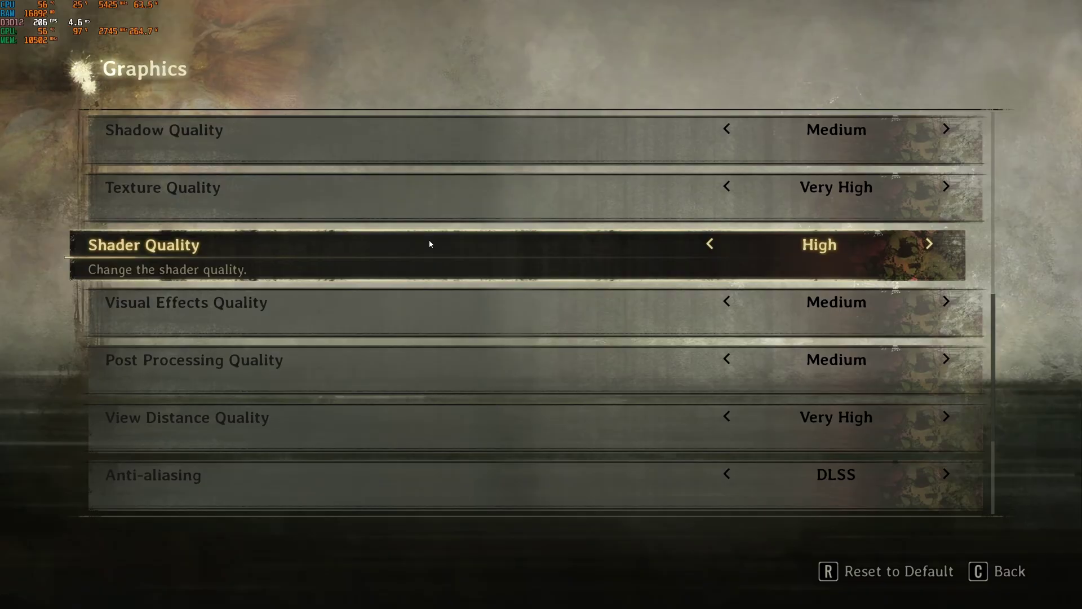
left_click(710, 244)
left_click(710, 244)
left_click(929, 244)
left_click(928, 245)
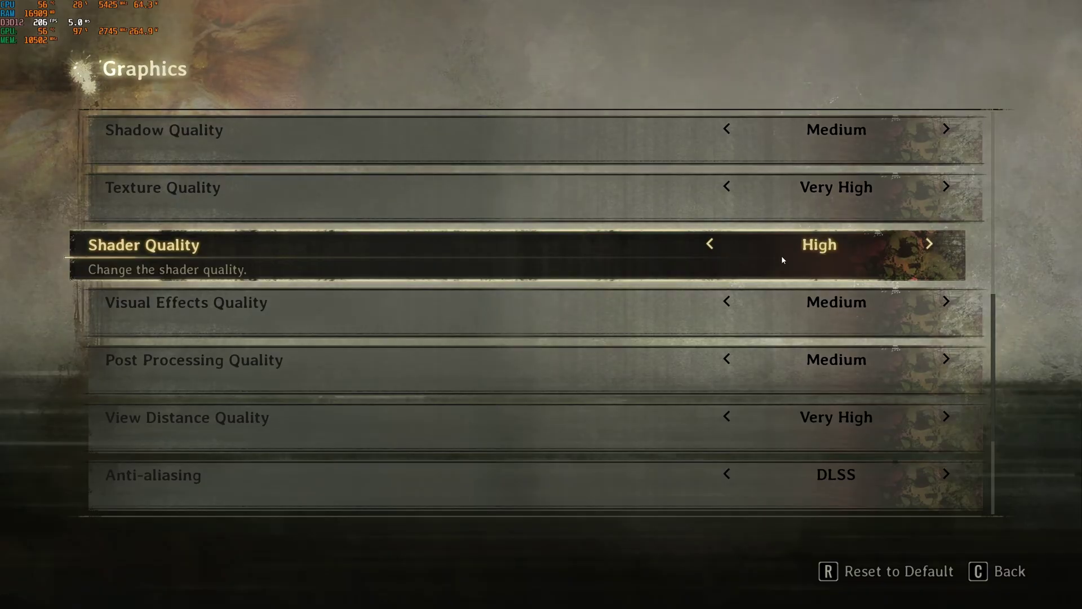
Review the Visual Effects, Post Processing and View Distance quality settings
scroll(472, 411, "down", 1)
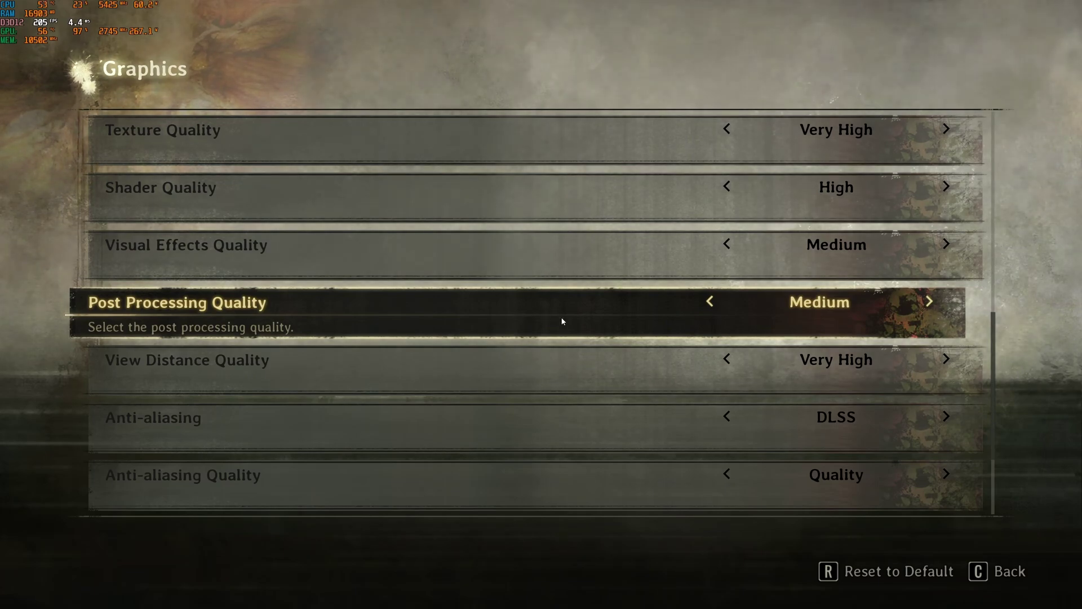
key("Up")
key("Down")
key("Down")
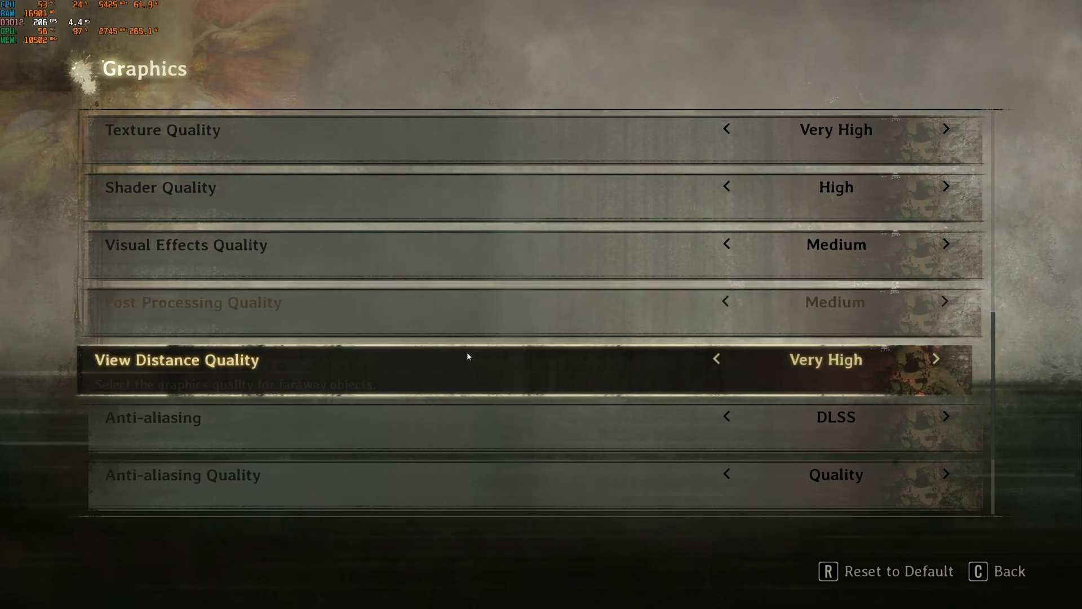
key("Down")
key("Down")
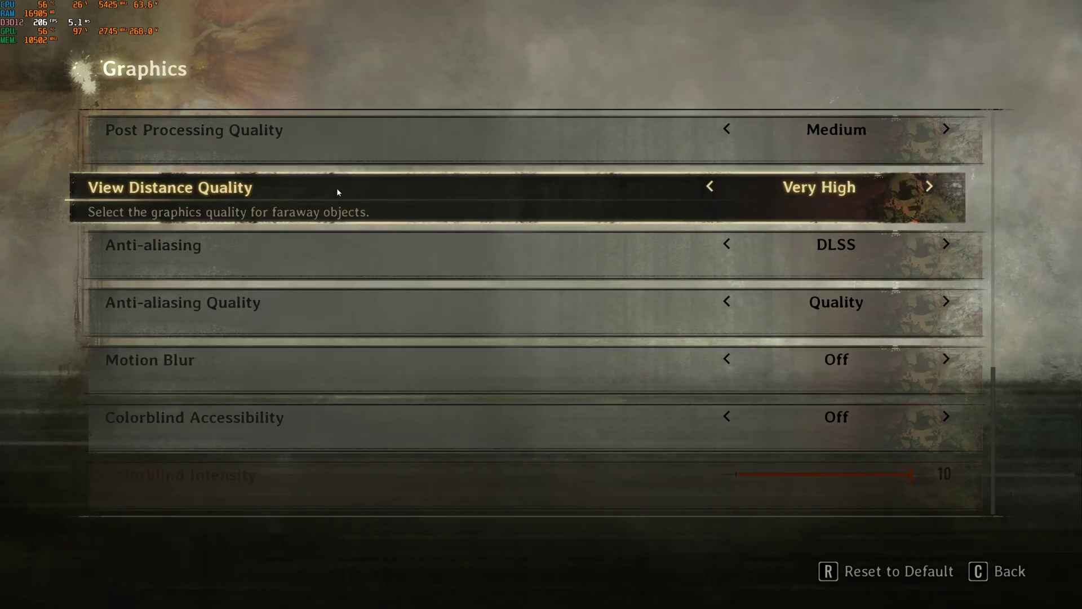
Cycle View Distance Quality through its levels, including Medium, and set it back to Very High
left_click(710, 186)
left_click(710, 187)
left_click(710, 186)
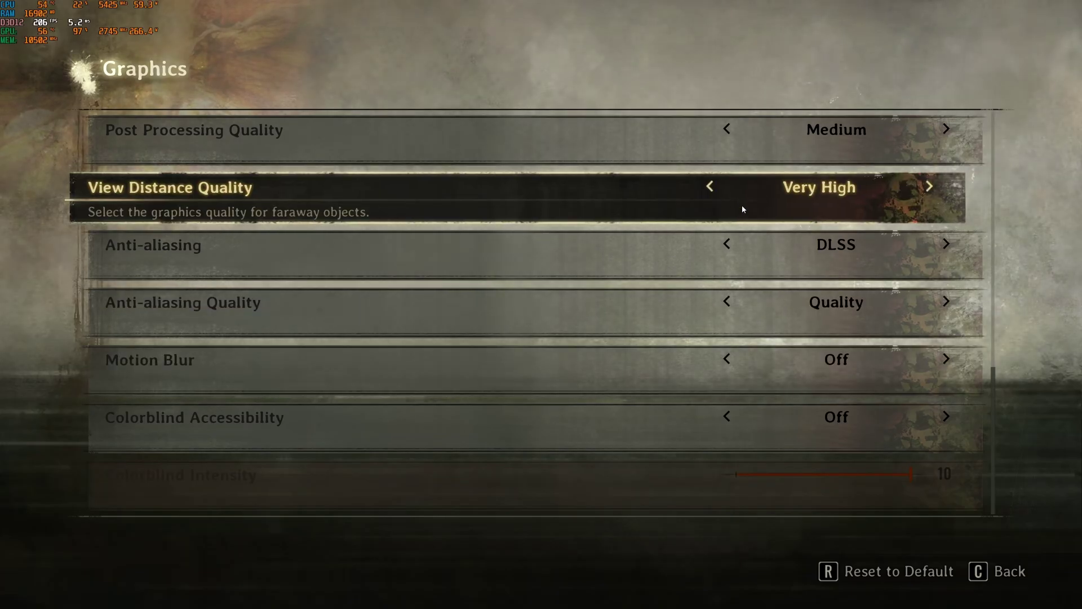
left_click(929, 187)
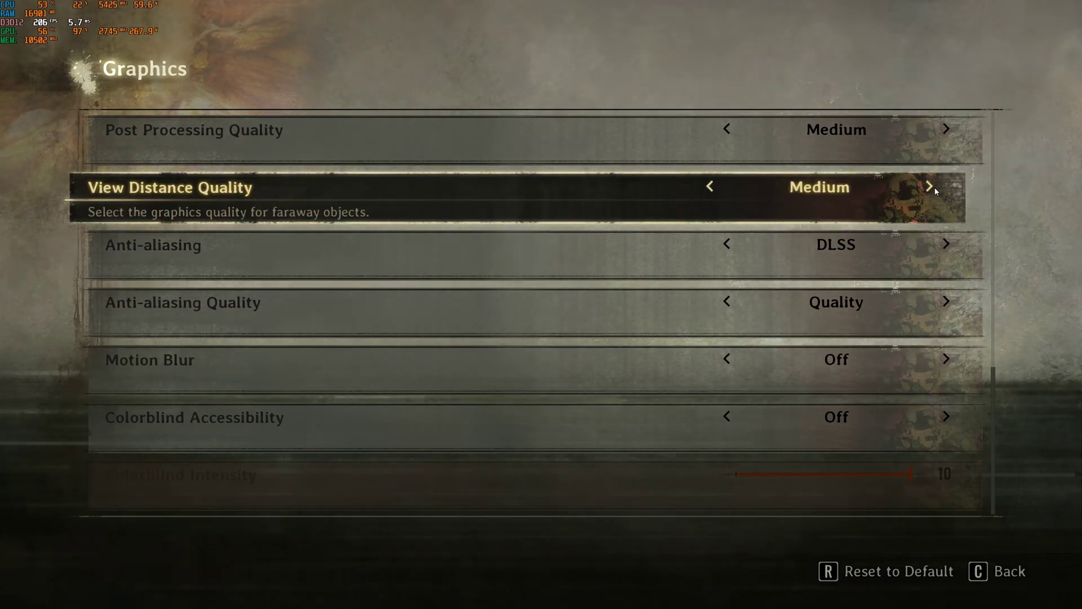
left_click(929, 187)
left_click(929, 187)
left_click(709, 188)
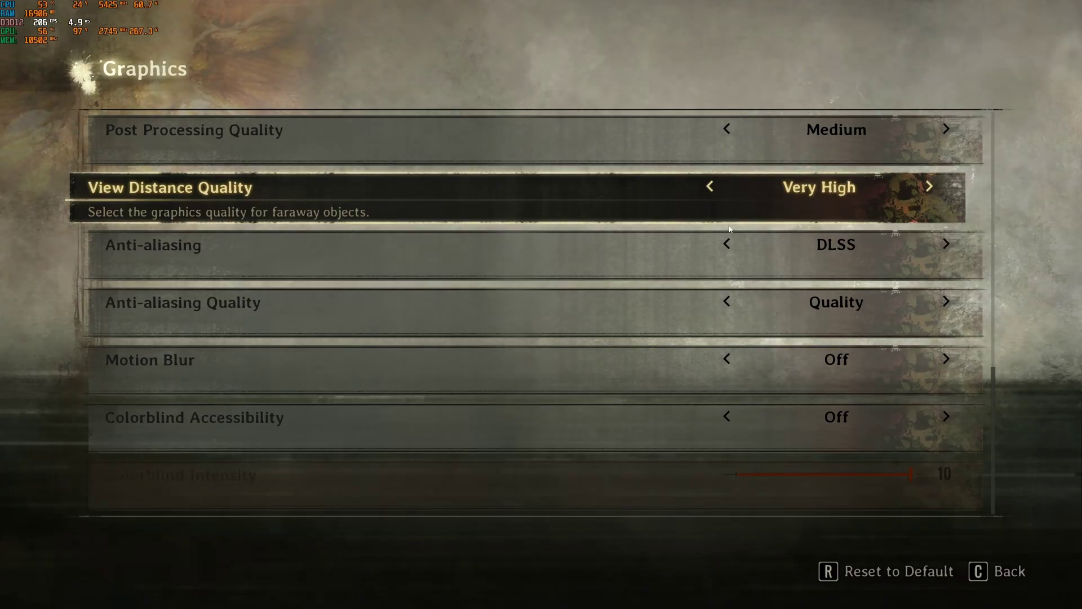
Cycle Anti-aliasing Quality through Performance and Balanced and back to Quality, and switch Anti-aliasing to FSR and back to DLSS
scroll(777, 261, "up", 1)
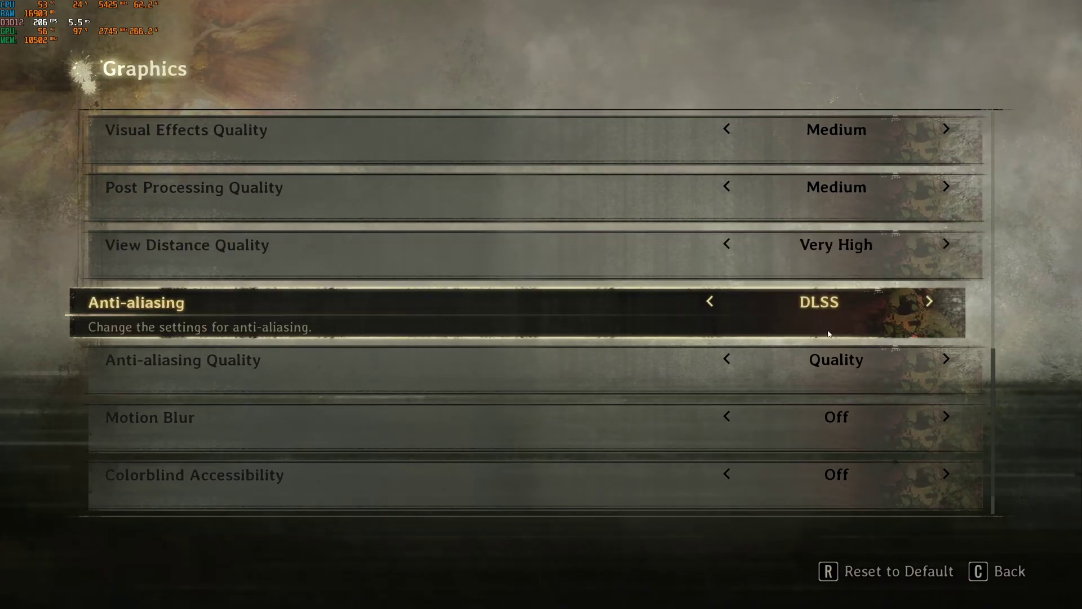
scroll(823, 331, "down", 1)
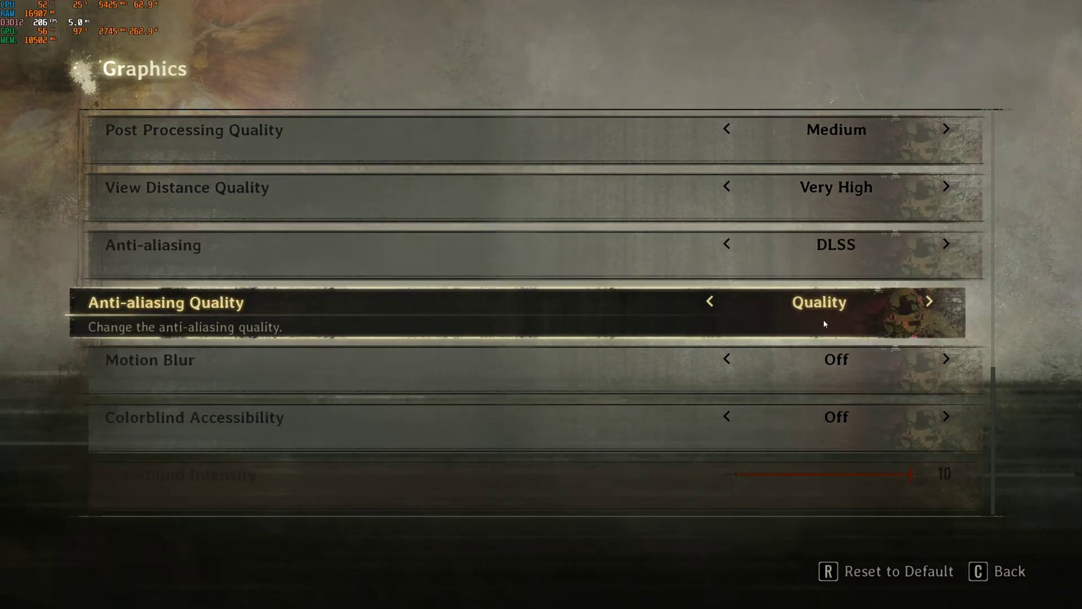
left_click(927, 303)
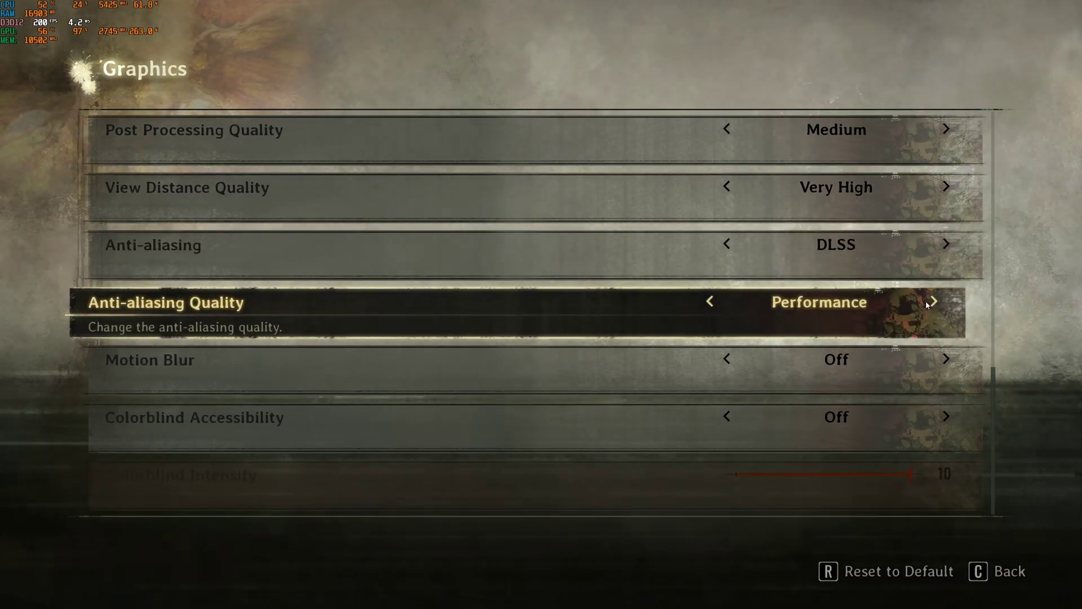
left_click(710, 302)
left_click(709, 302)
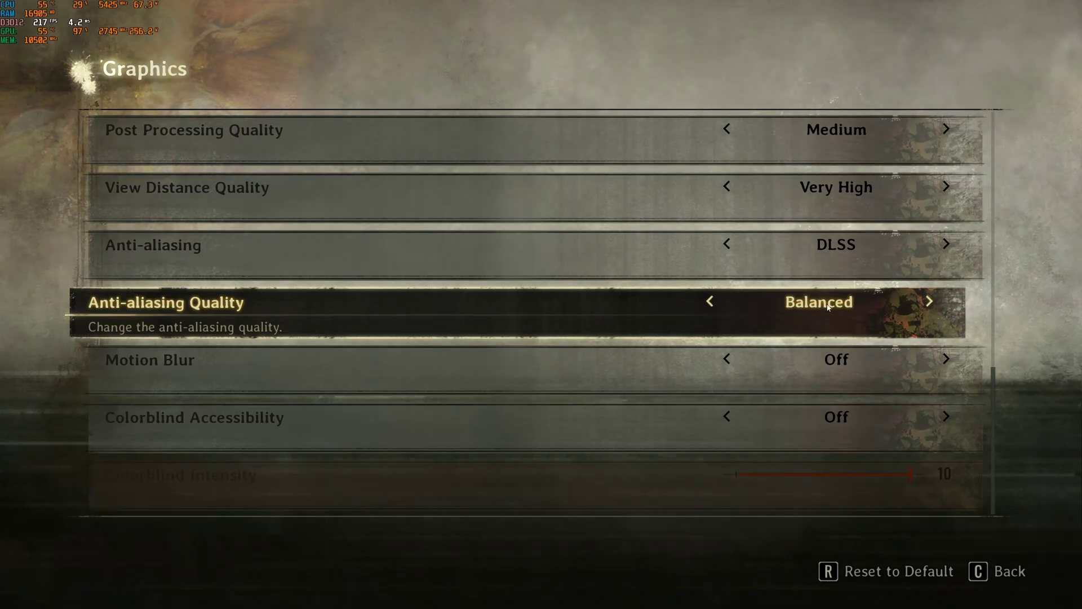
left_click(927, 304)
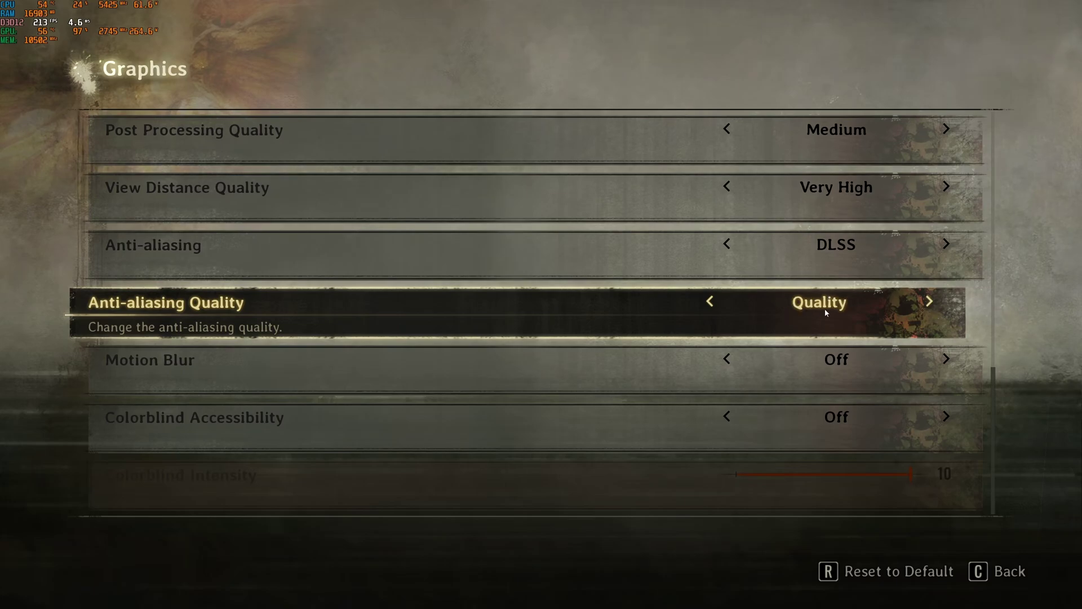
left_click(710, 301)
left_click(928, 302)
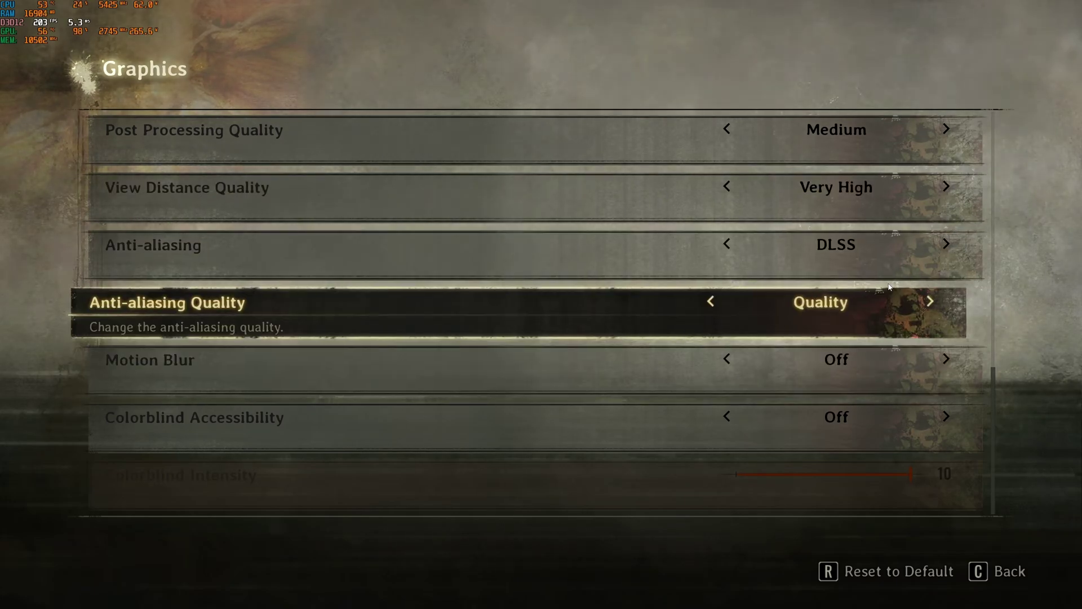
left_click(709, 244)
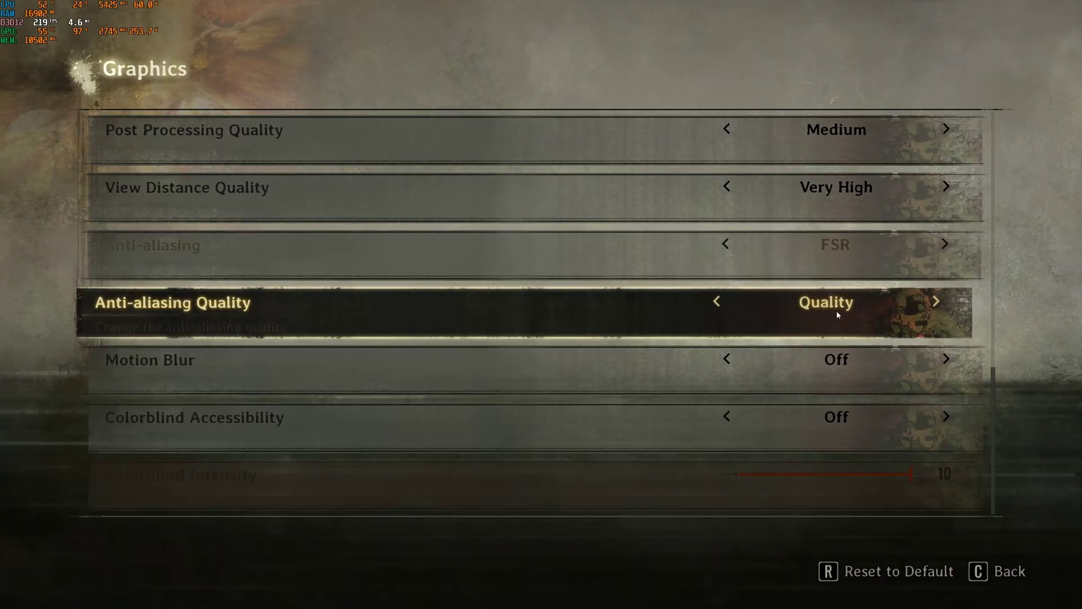
left_click(938, 244)
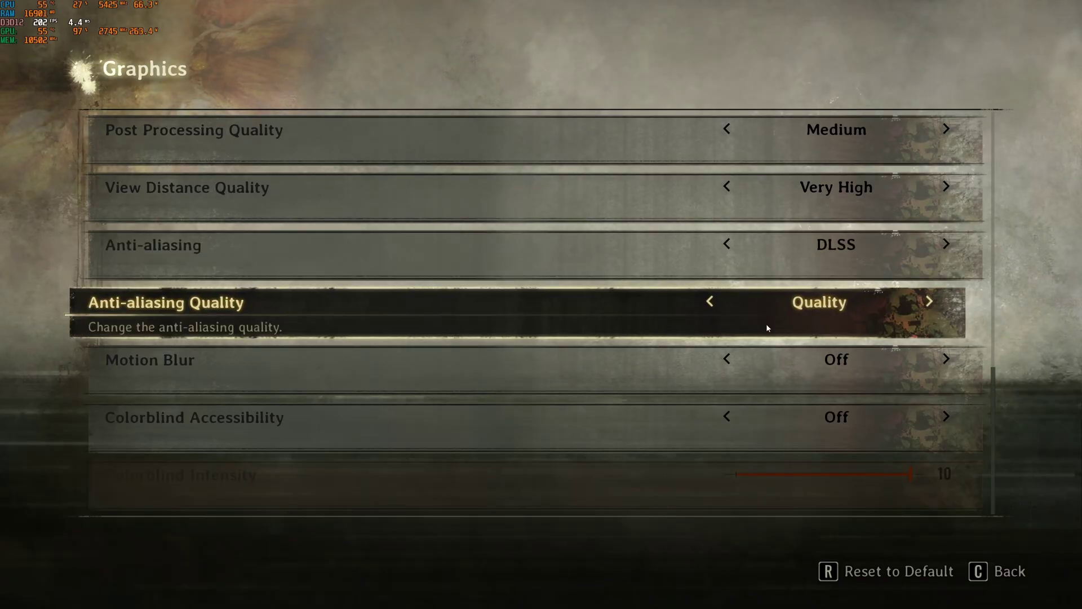